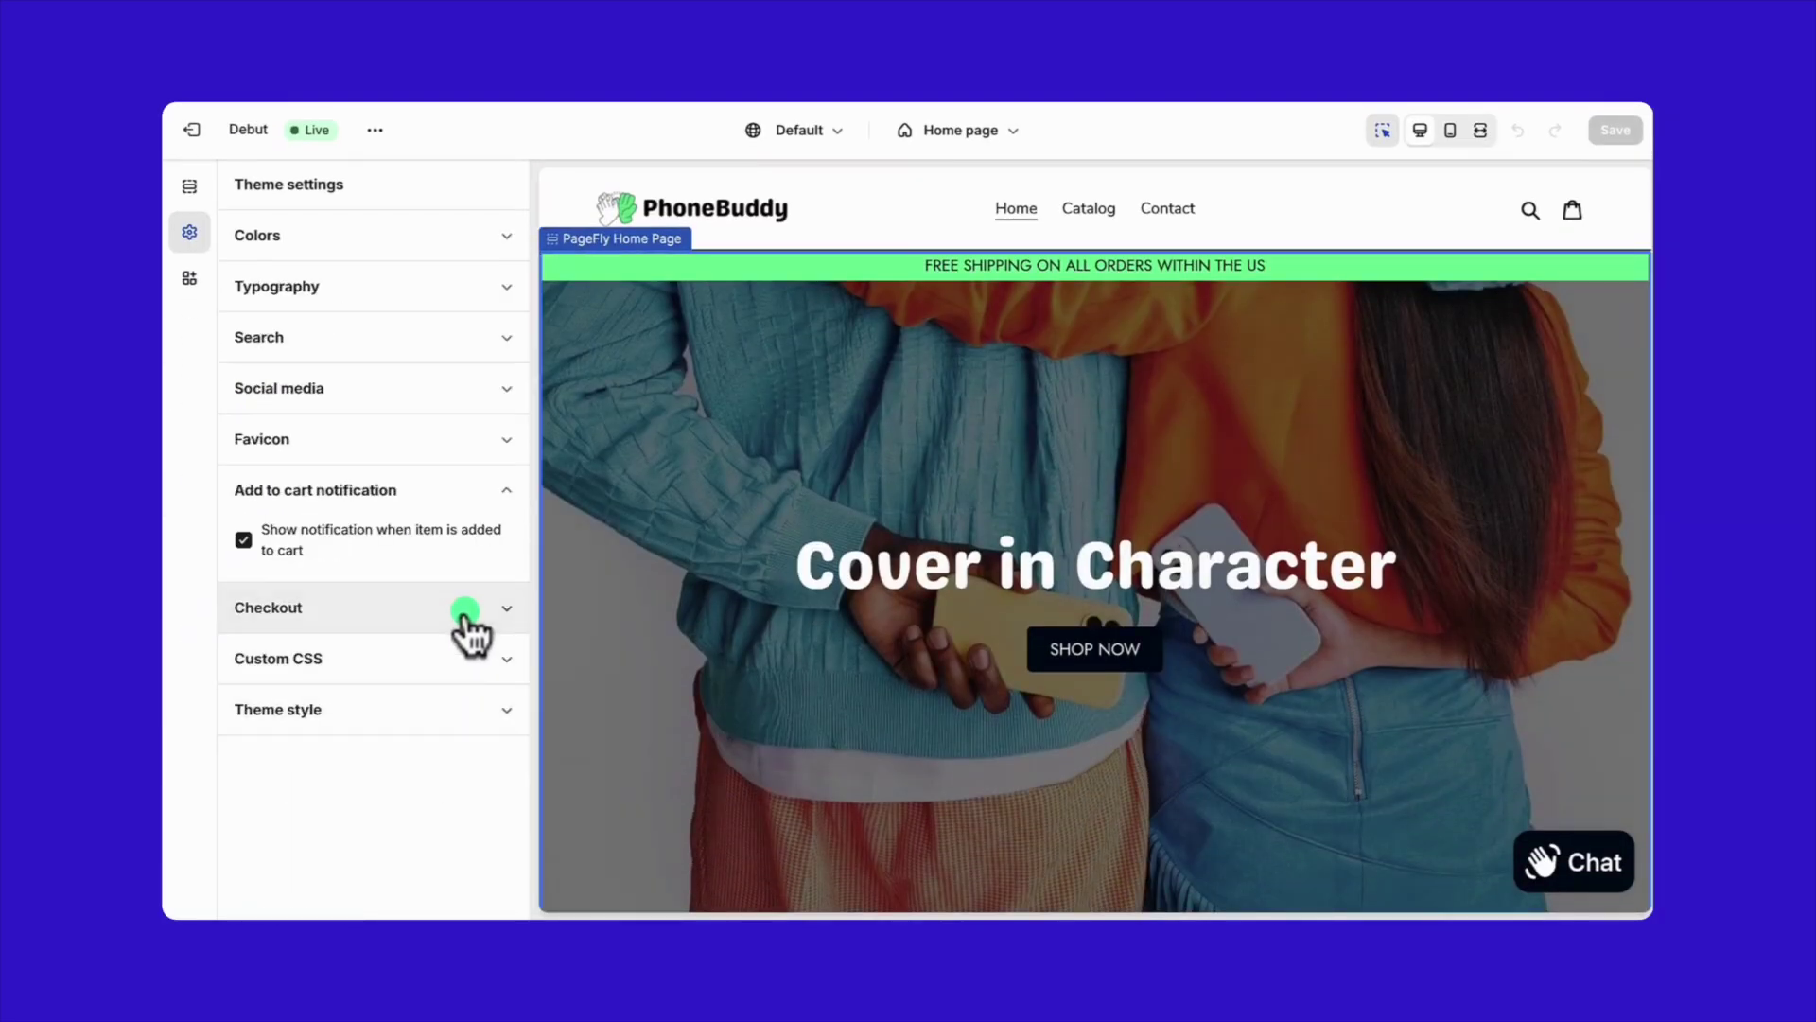
# - Expand the Checkout theme settings and review the one-page checkout layout choices
pyautogui.click(466, 615)
pyautogui.scroll(-5, 463, 609)
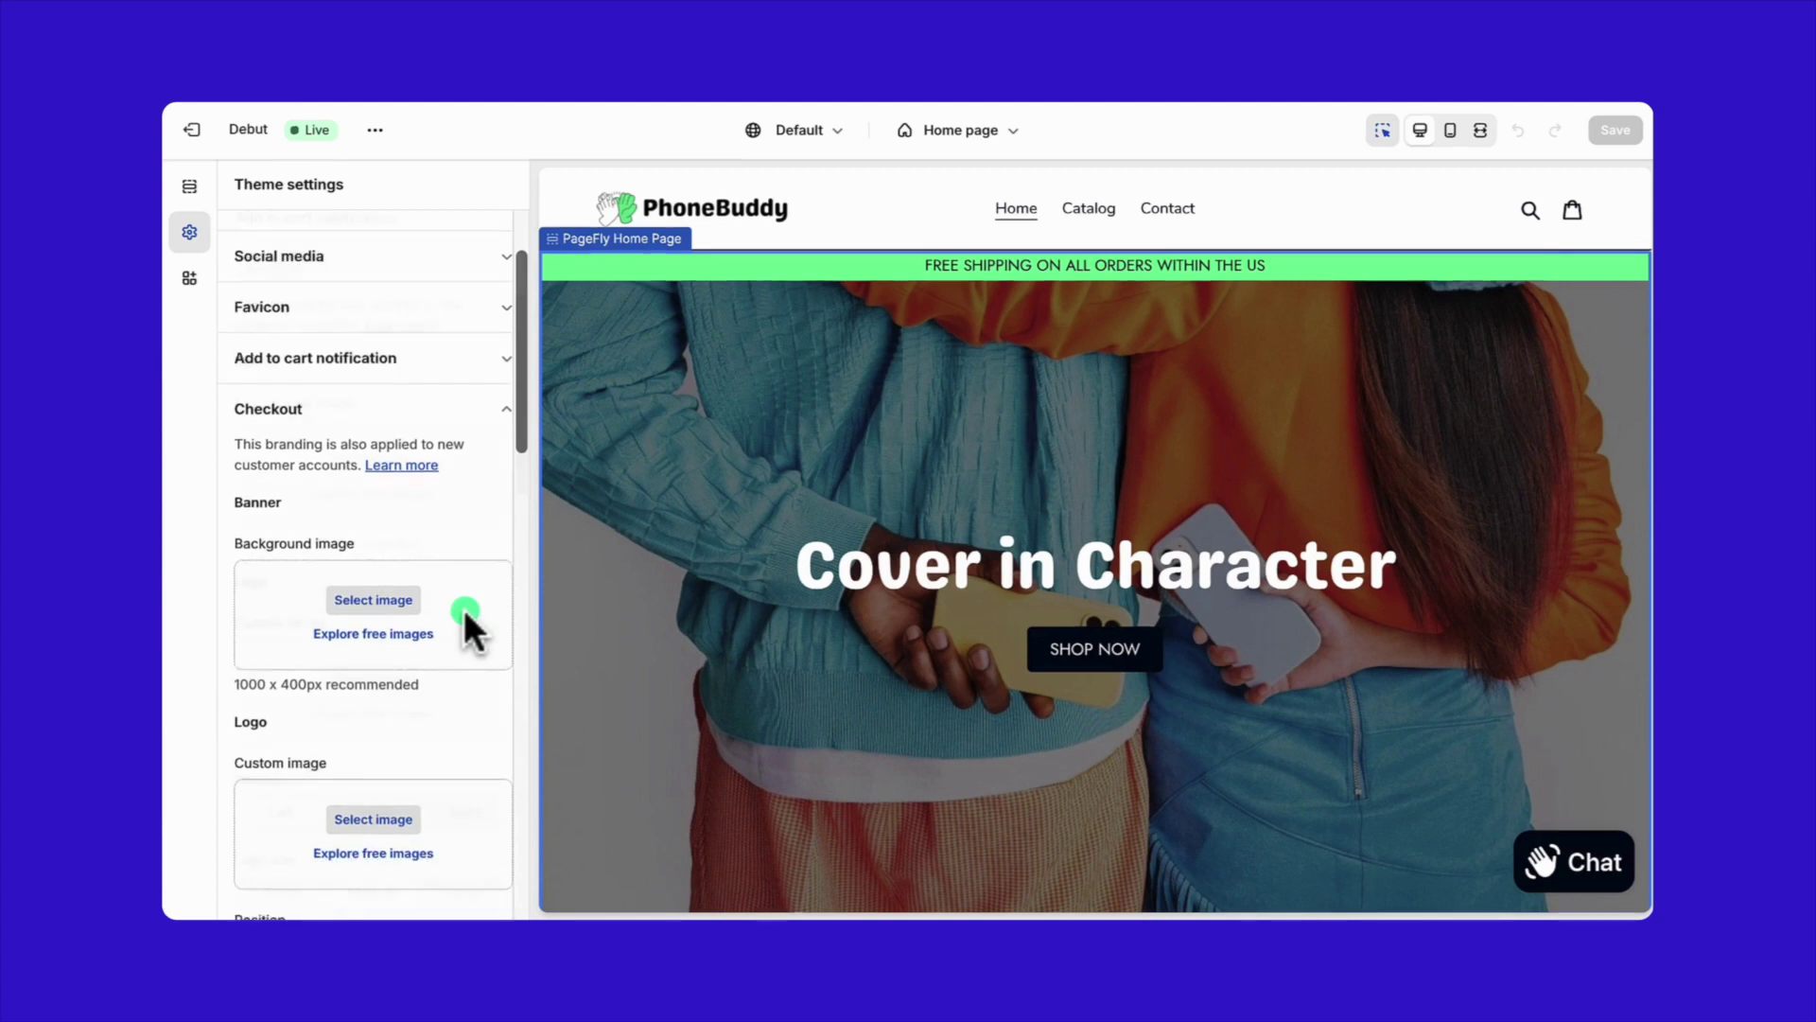
pyautogui.scroll(-10, 464, 121)
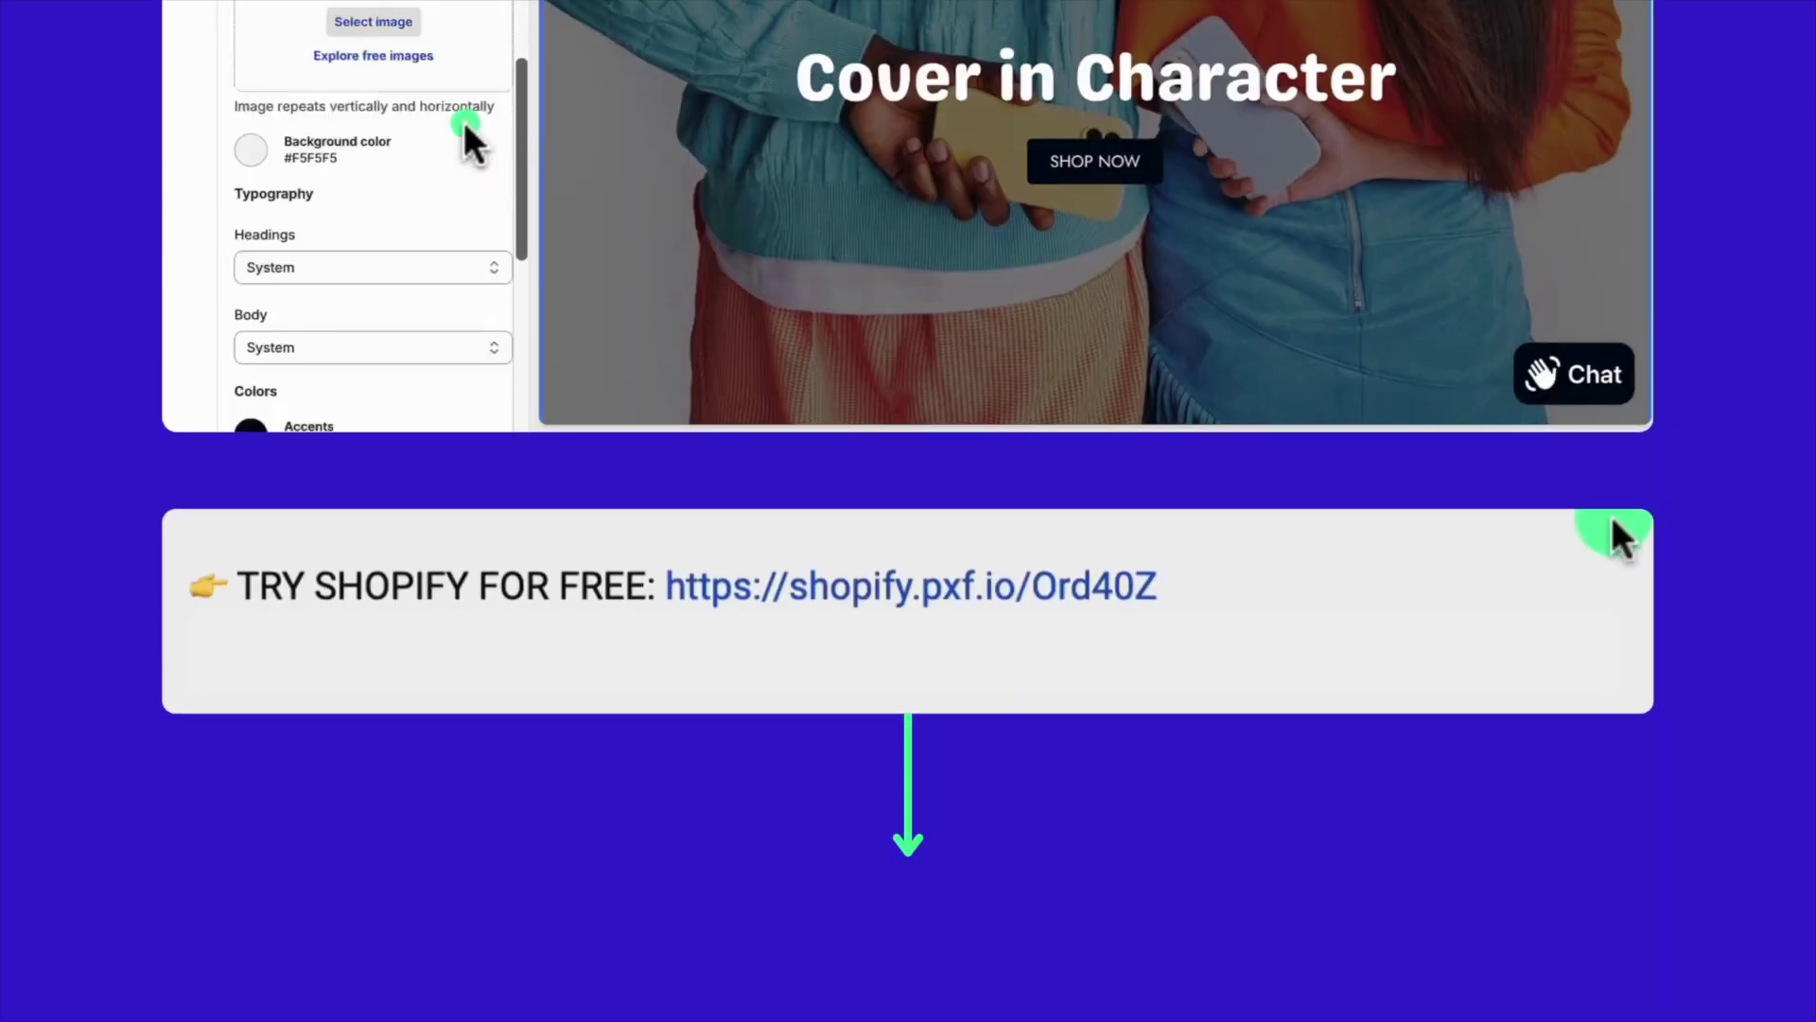
pyautogui.scroll(-3, 464, 122)
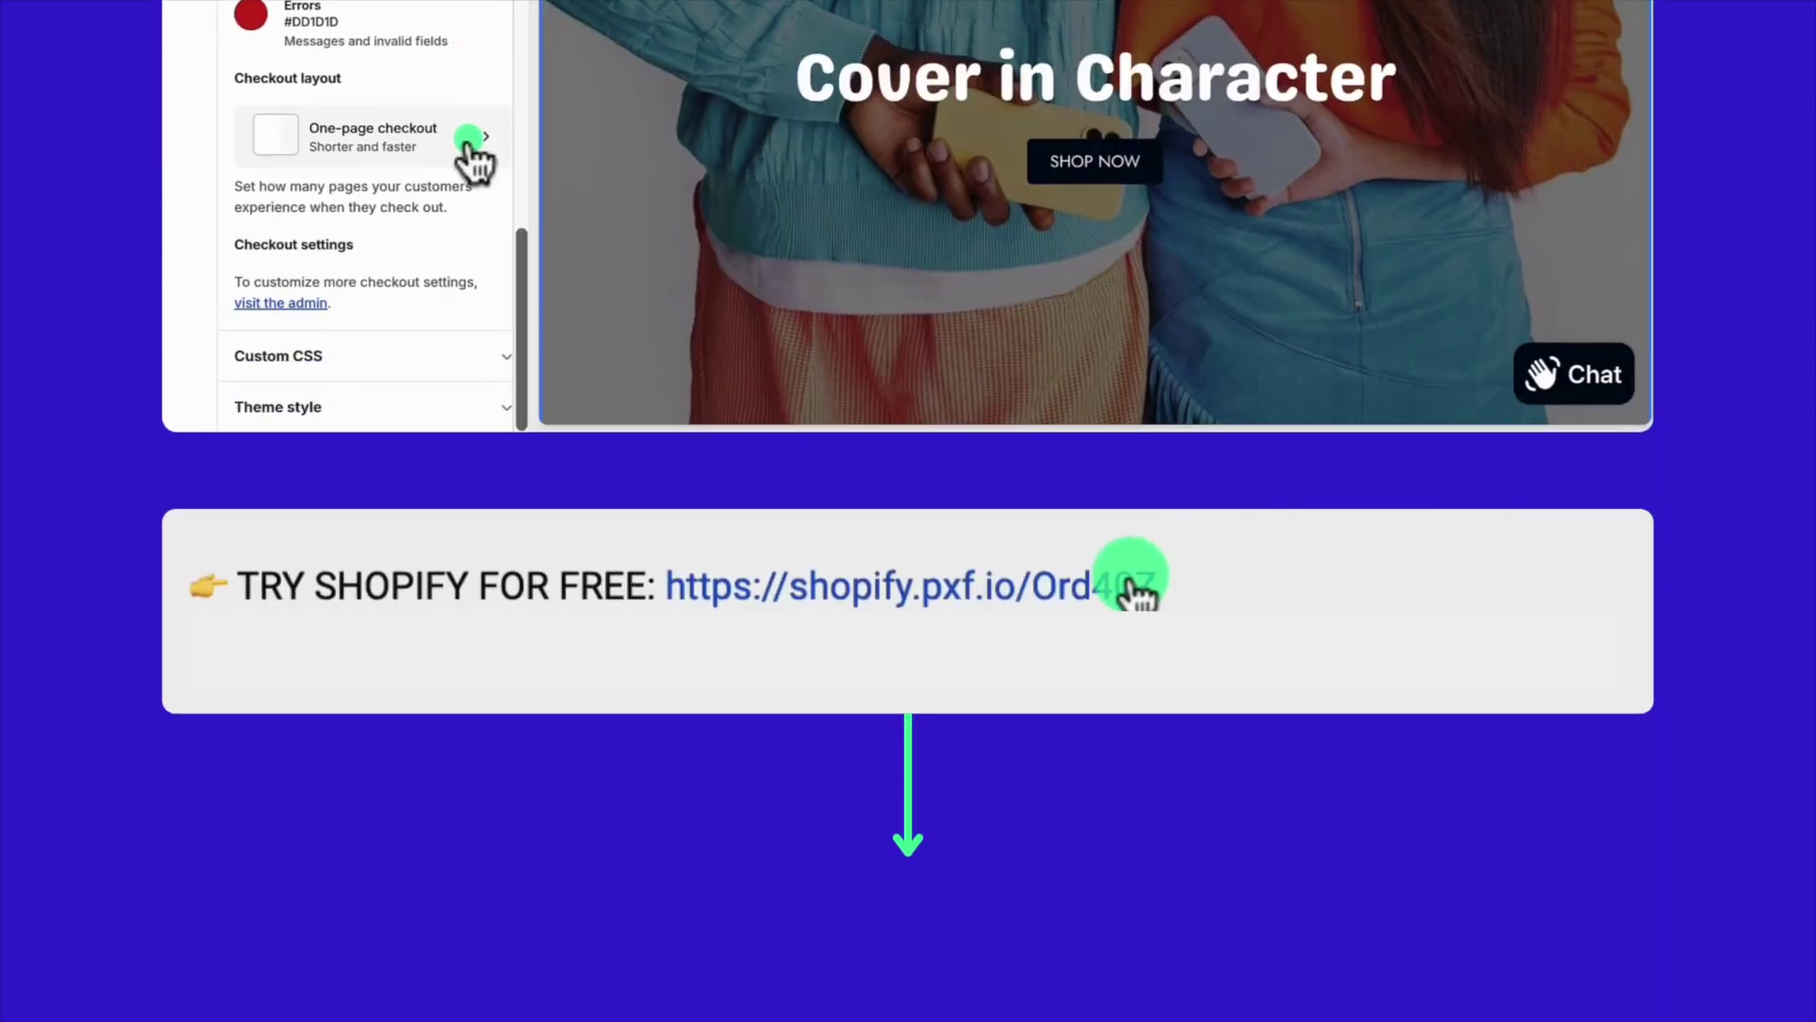
pyautogui.click(467, 138)
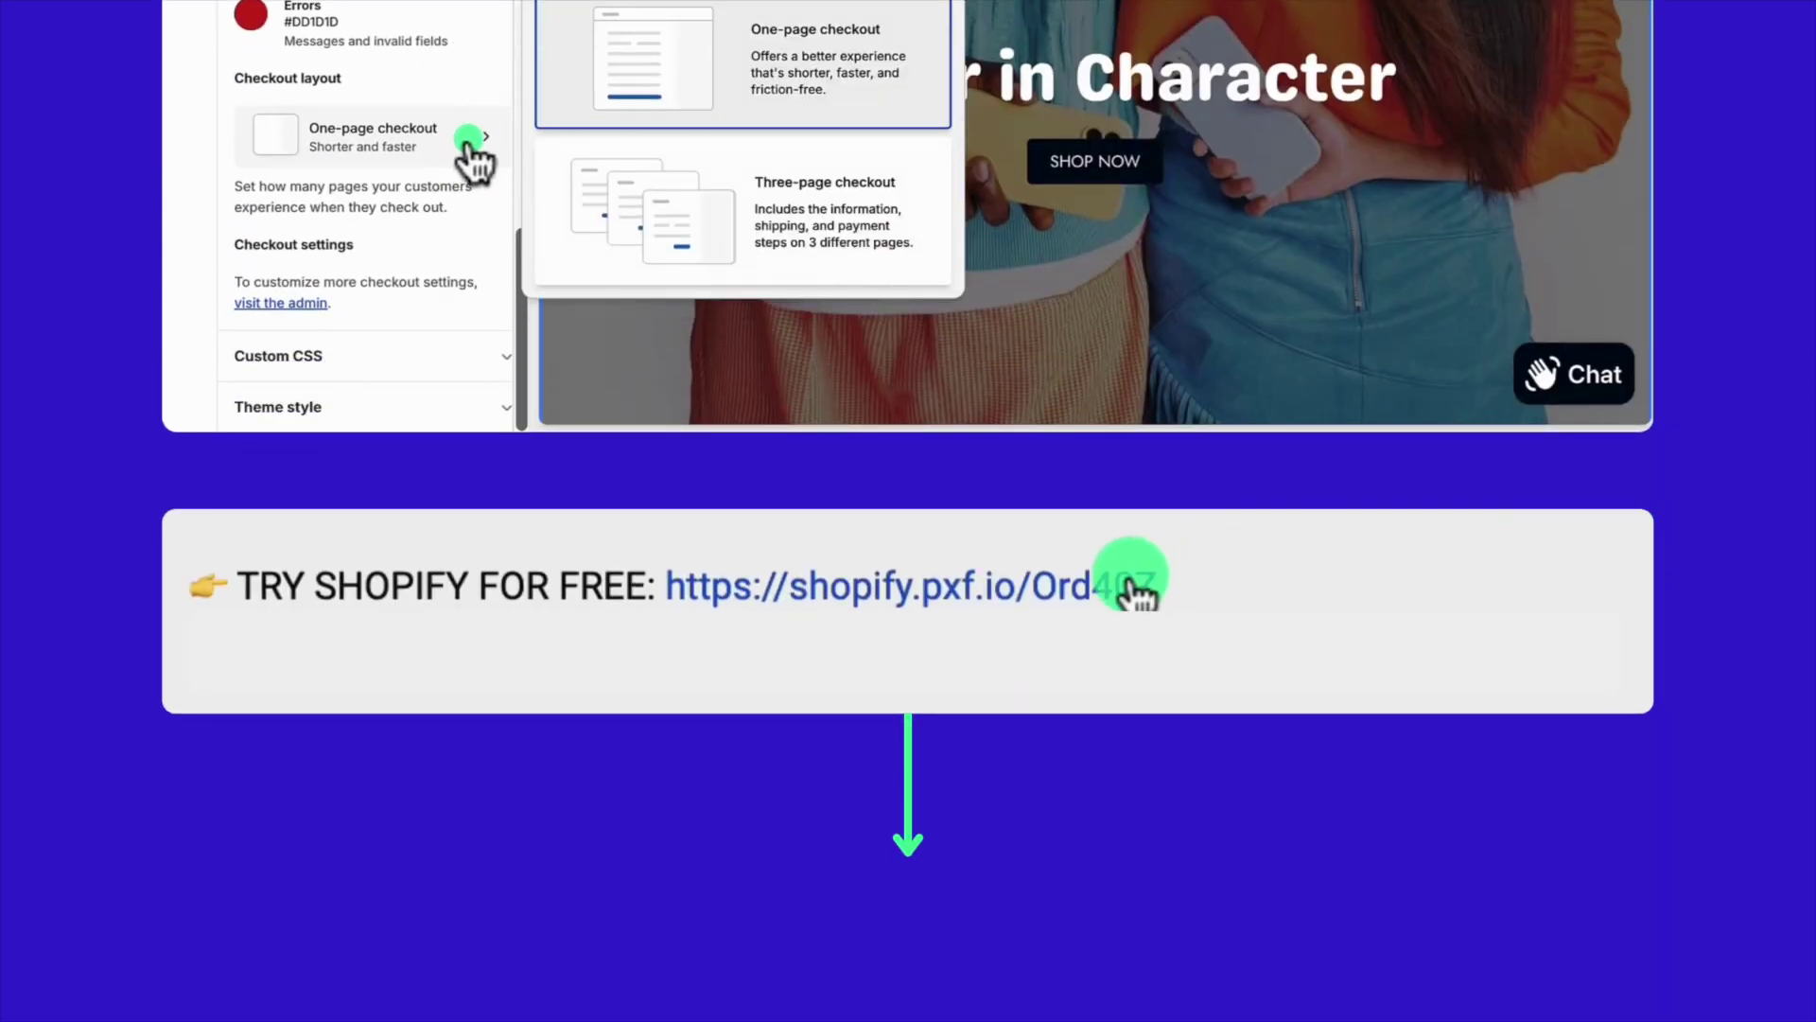
pyautogui.click(451, 405)
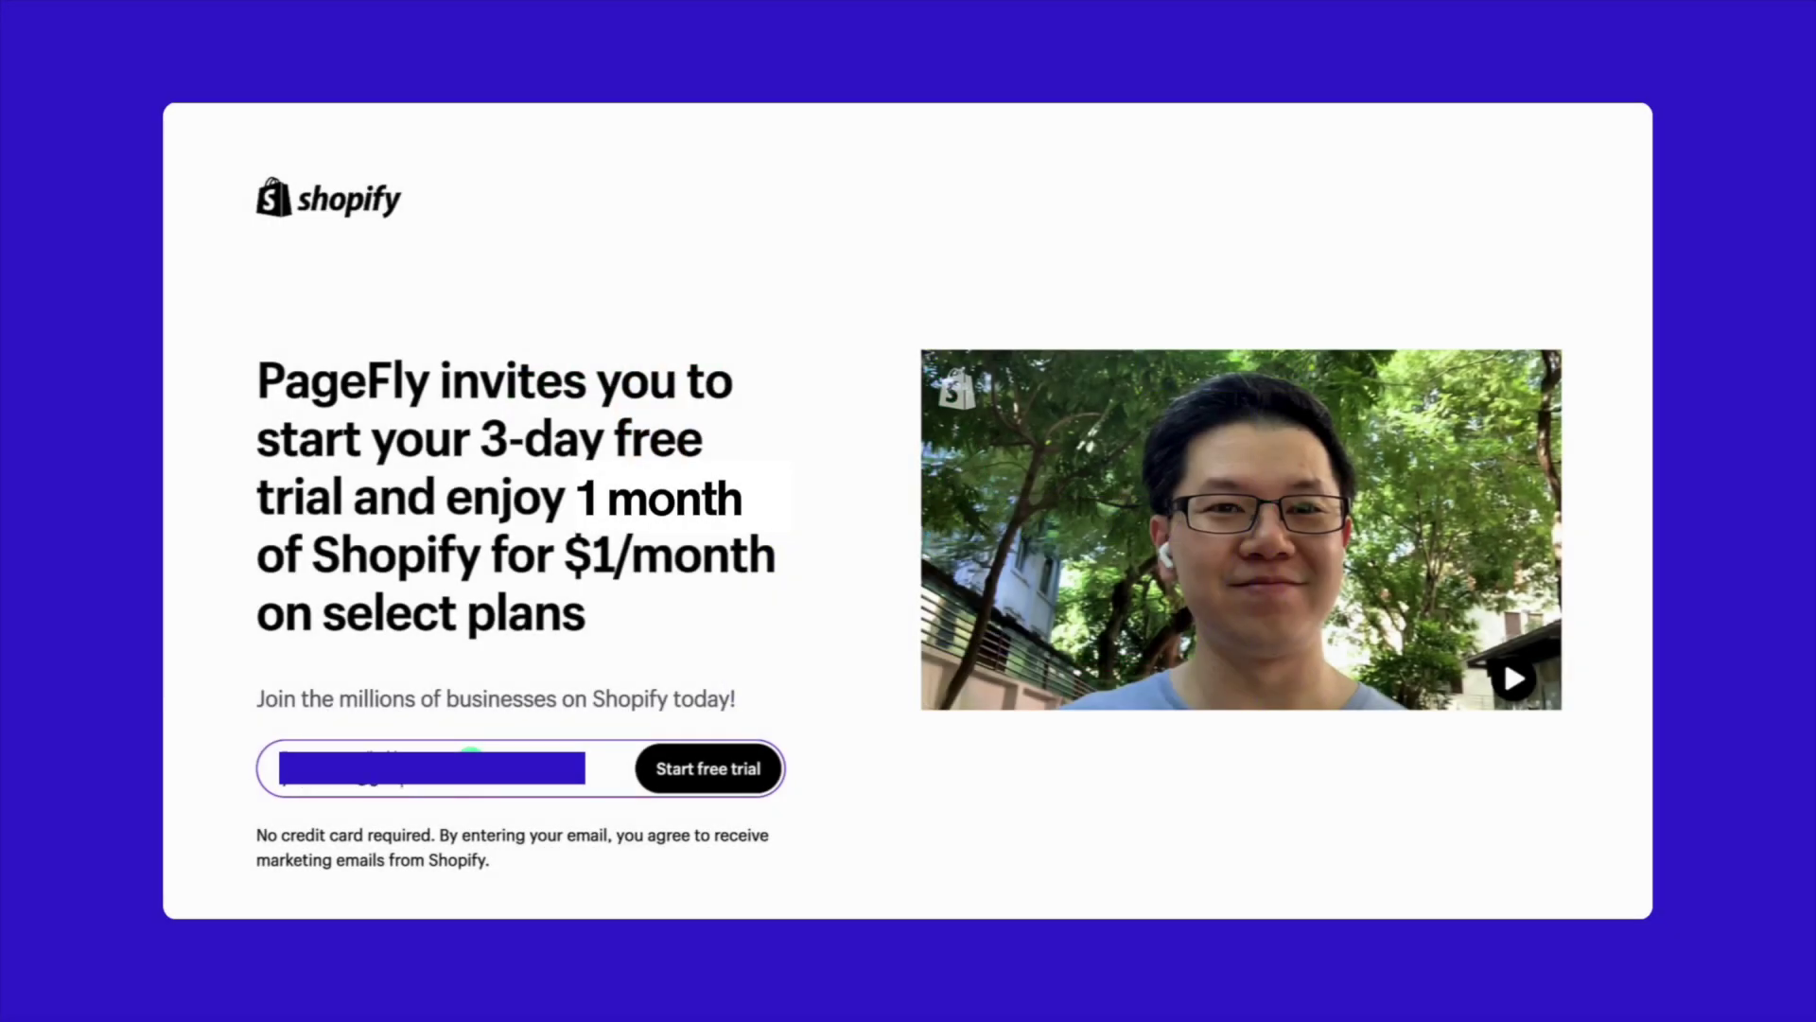
# - Start the Shopify free trial with the entered e-mail address
pyautogui.click(674, 787)
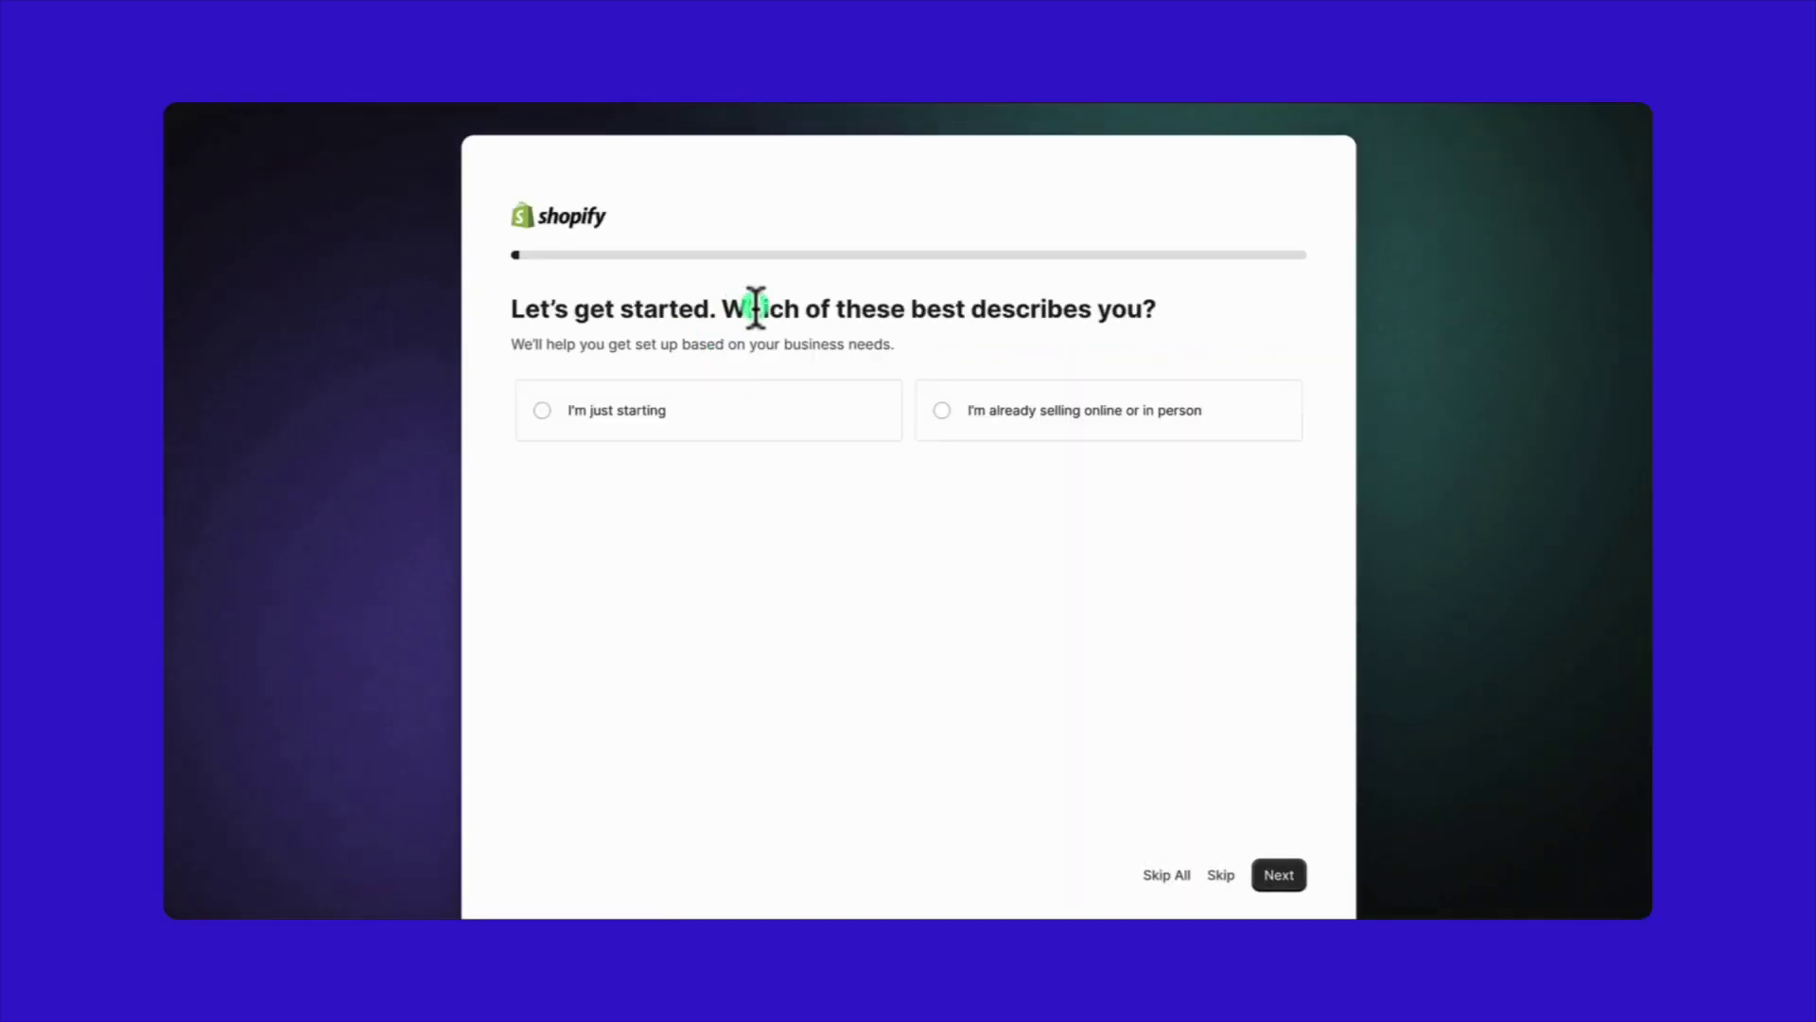
# - Answer the 'what describes you' question with 'I'm just starting' and continue
pyautogui.moveTo(714, 312); pyautogui.dragTo(1155, 312)
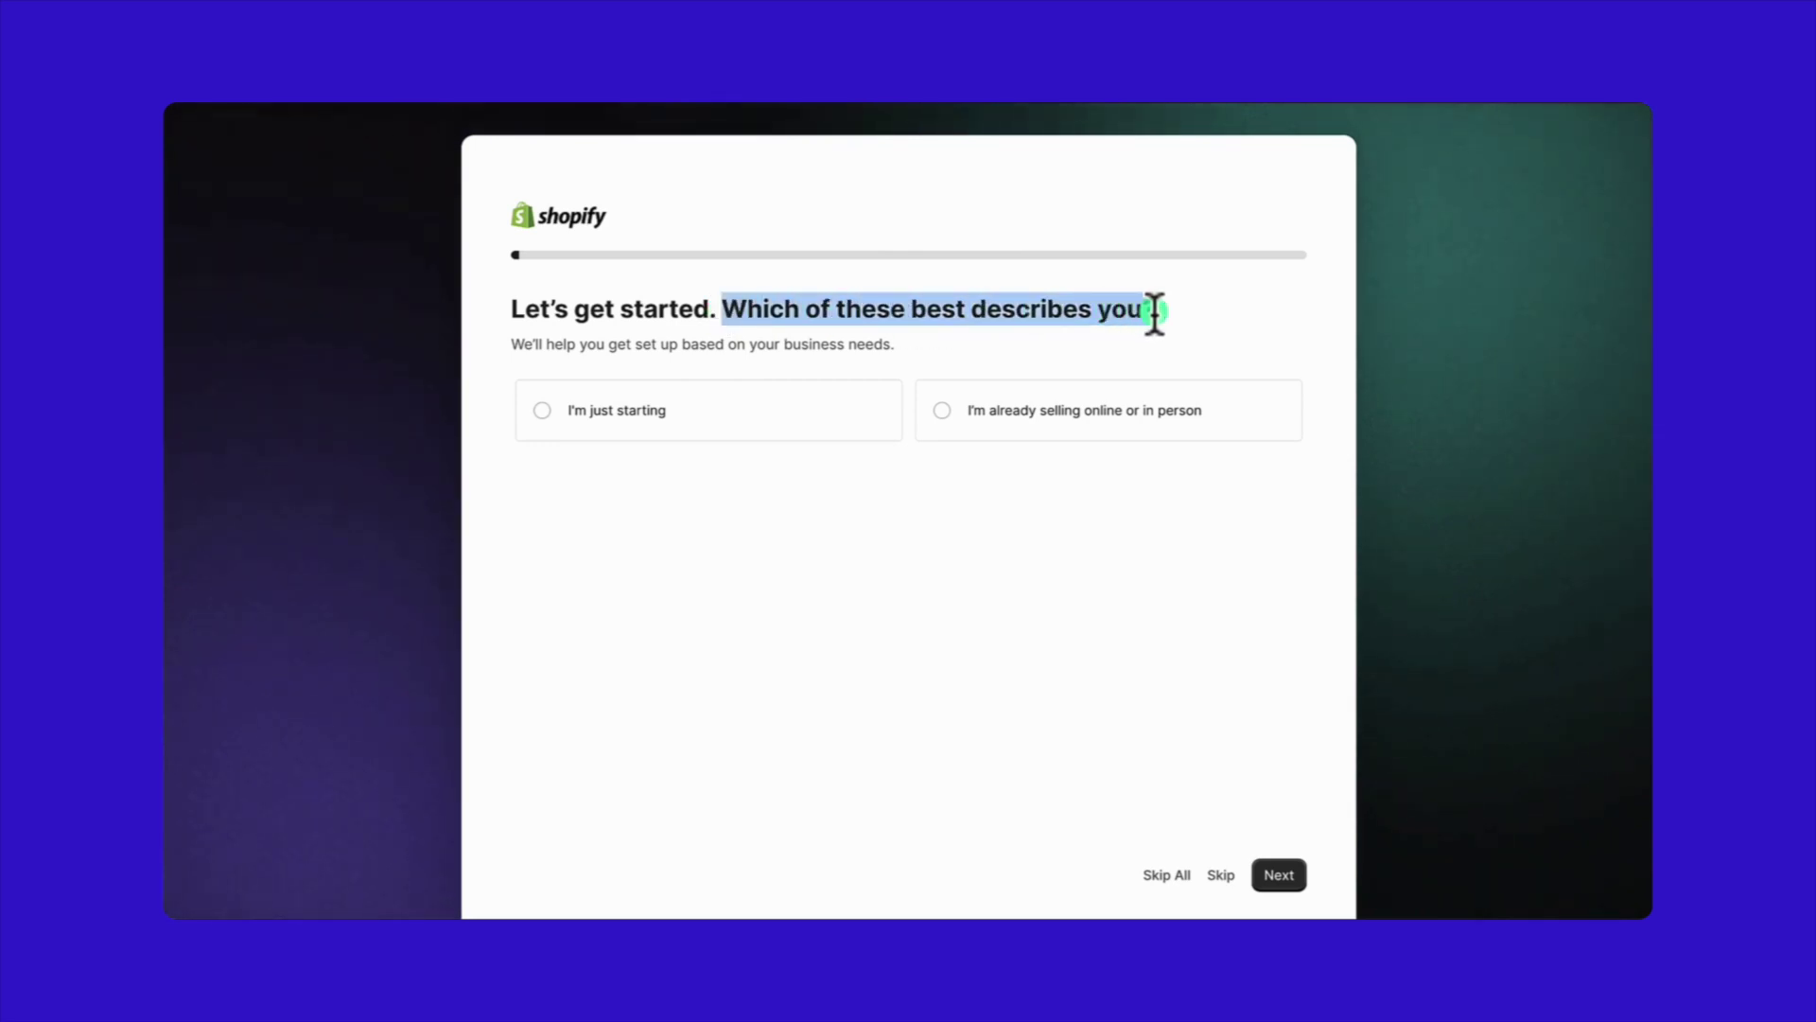
pyautogui.click(1063, 571)
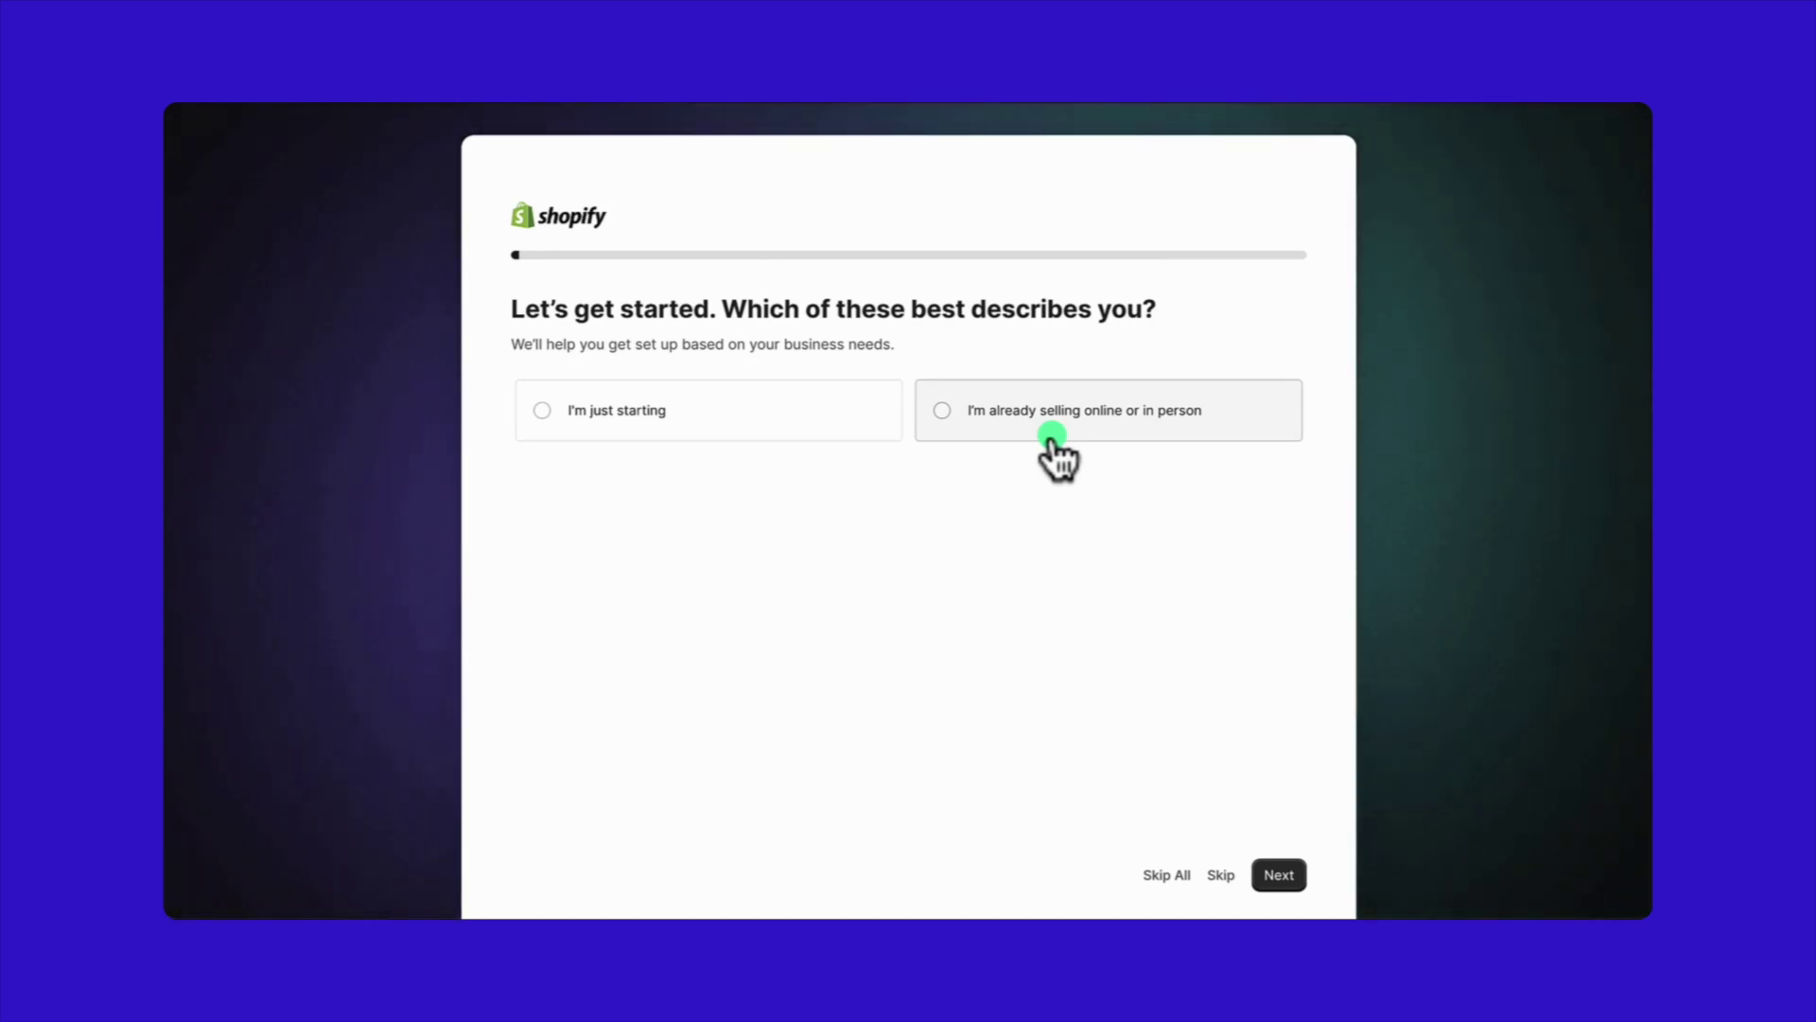
pyautogui.click(761, 423)
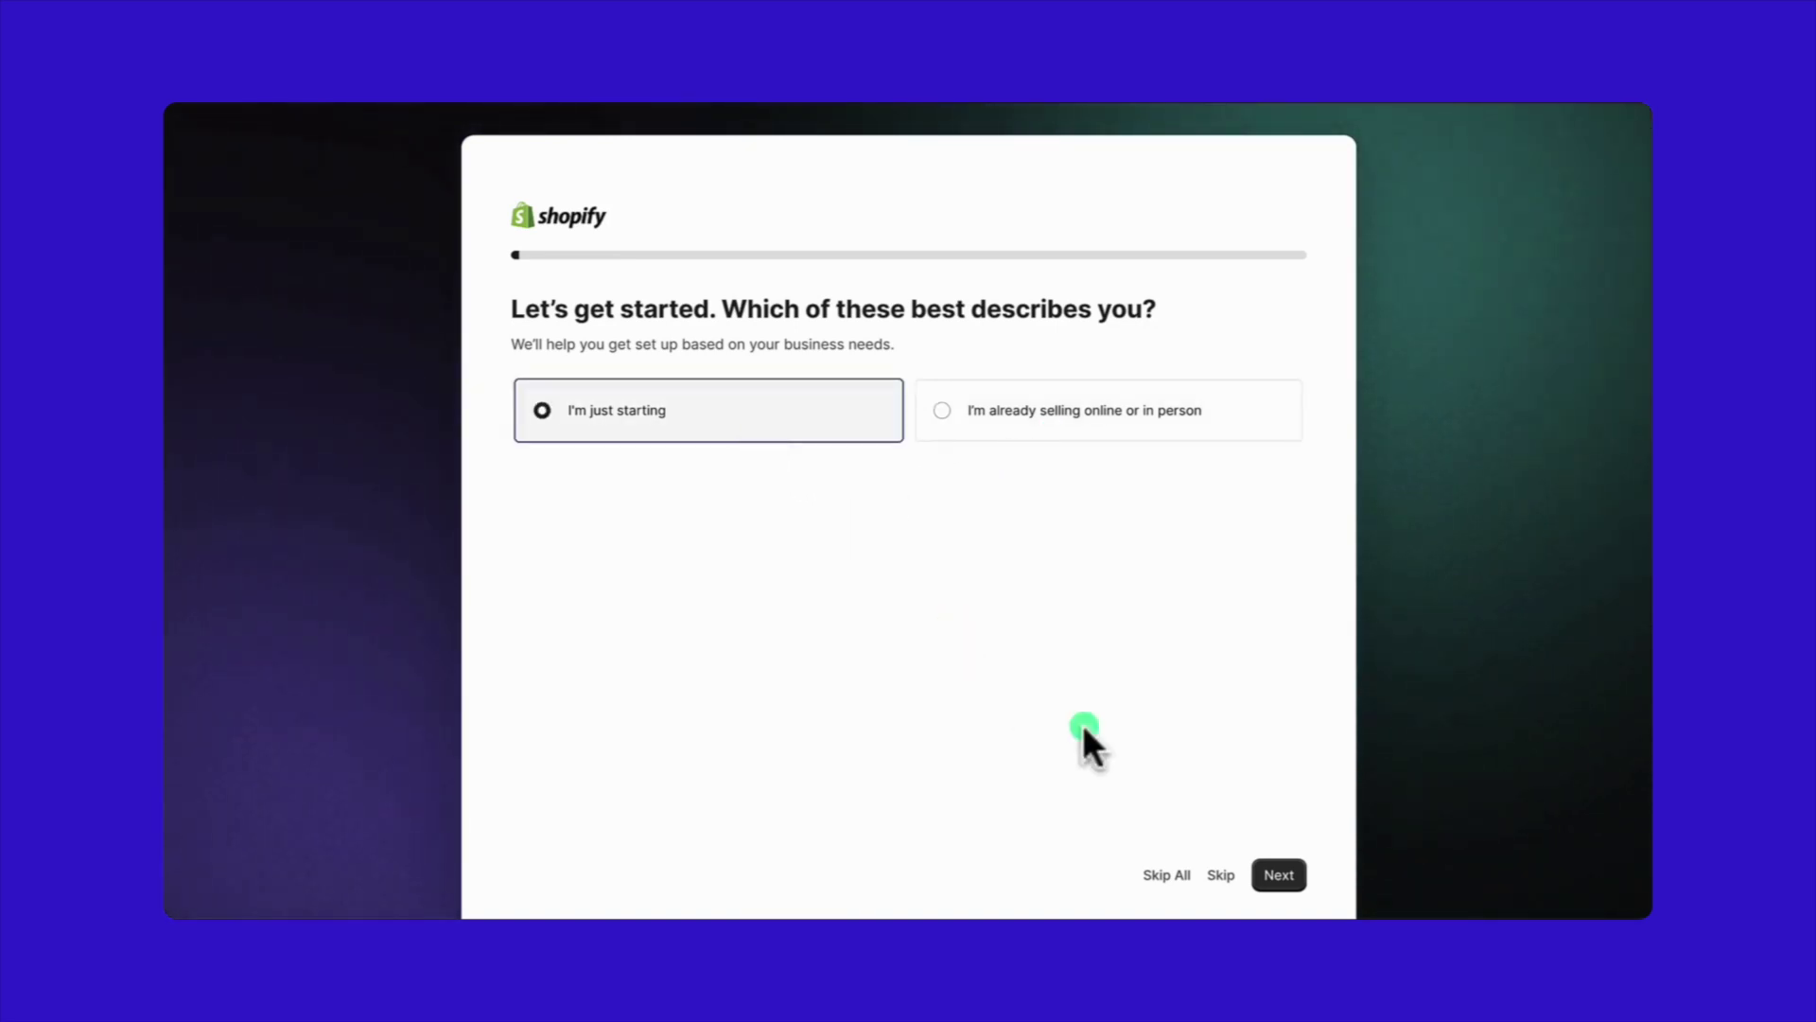
pyautogui.click(1287, 878)
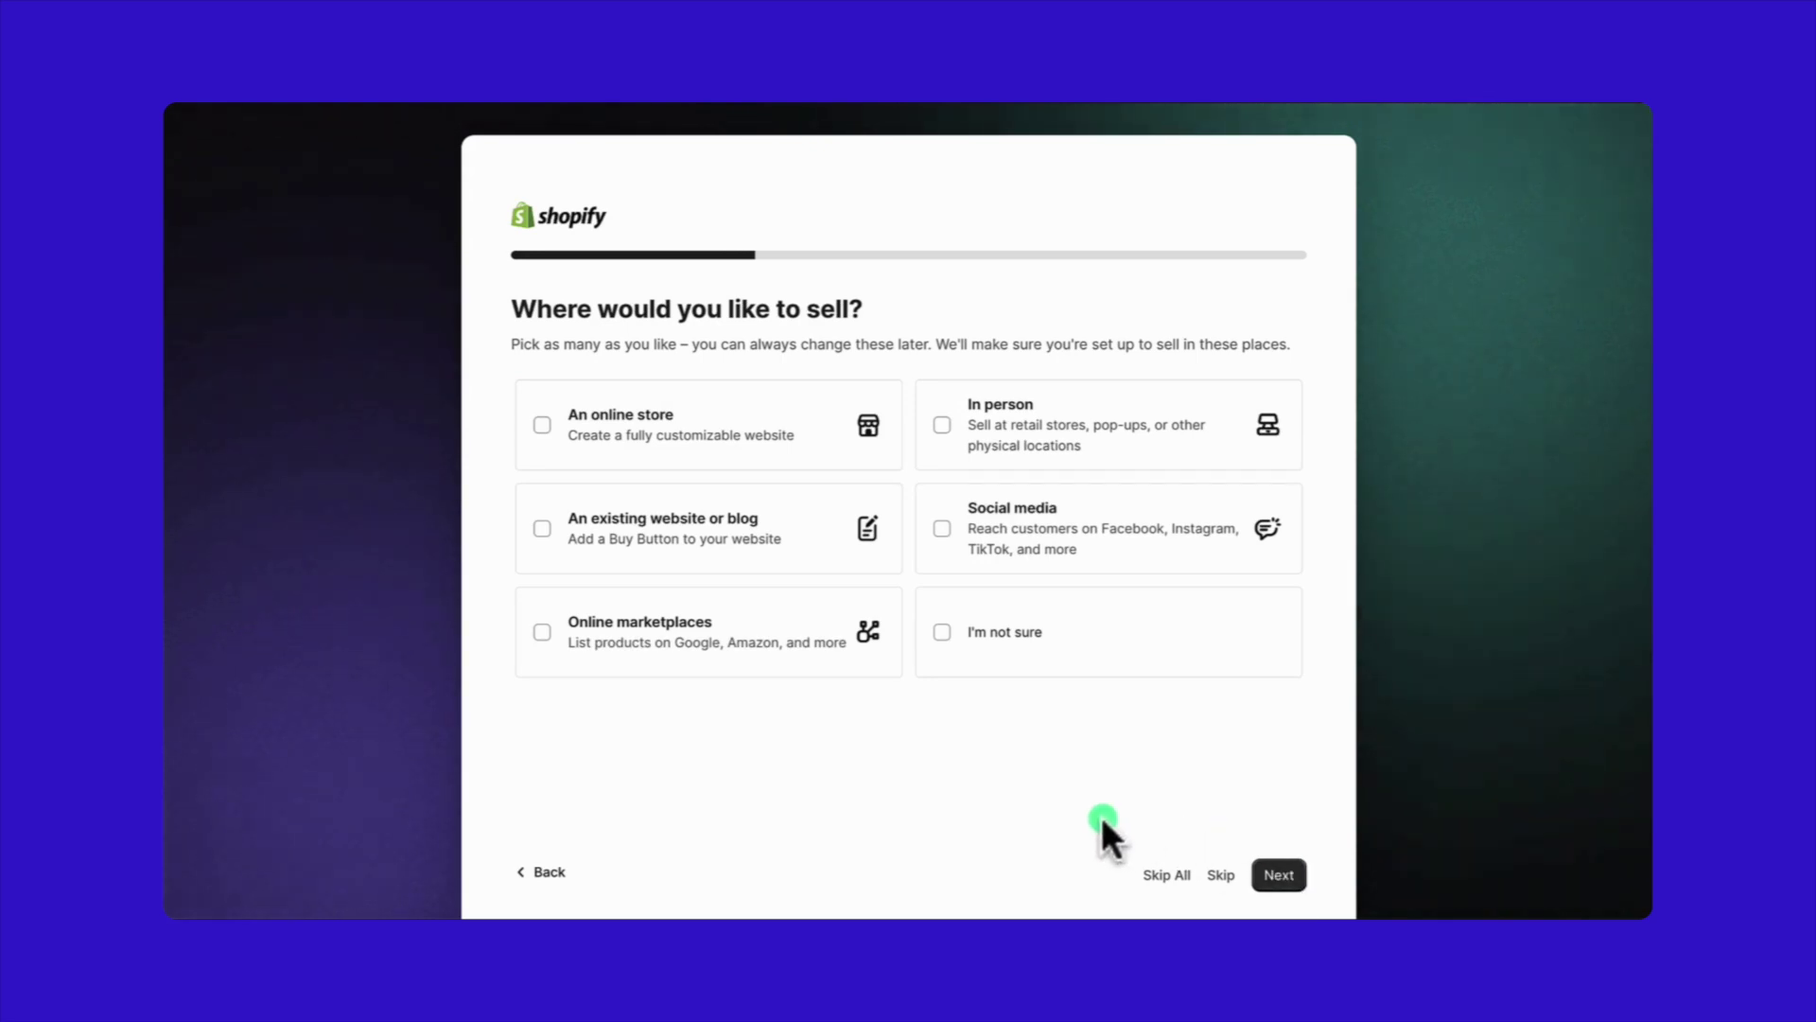
# - Tick 'I'm not sure' for where you would like to sell
pyautogui.moveTo(509, 308); pyautogui.dragTo(889, 299)
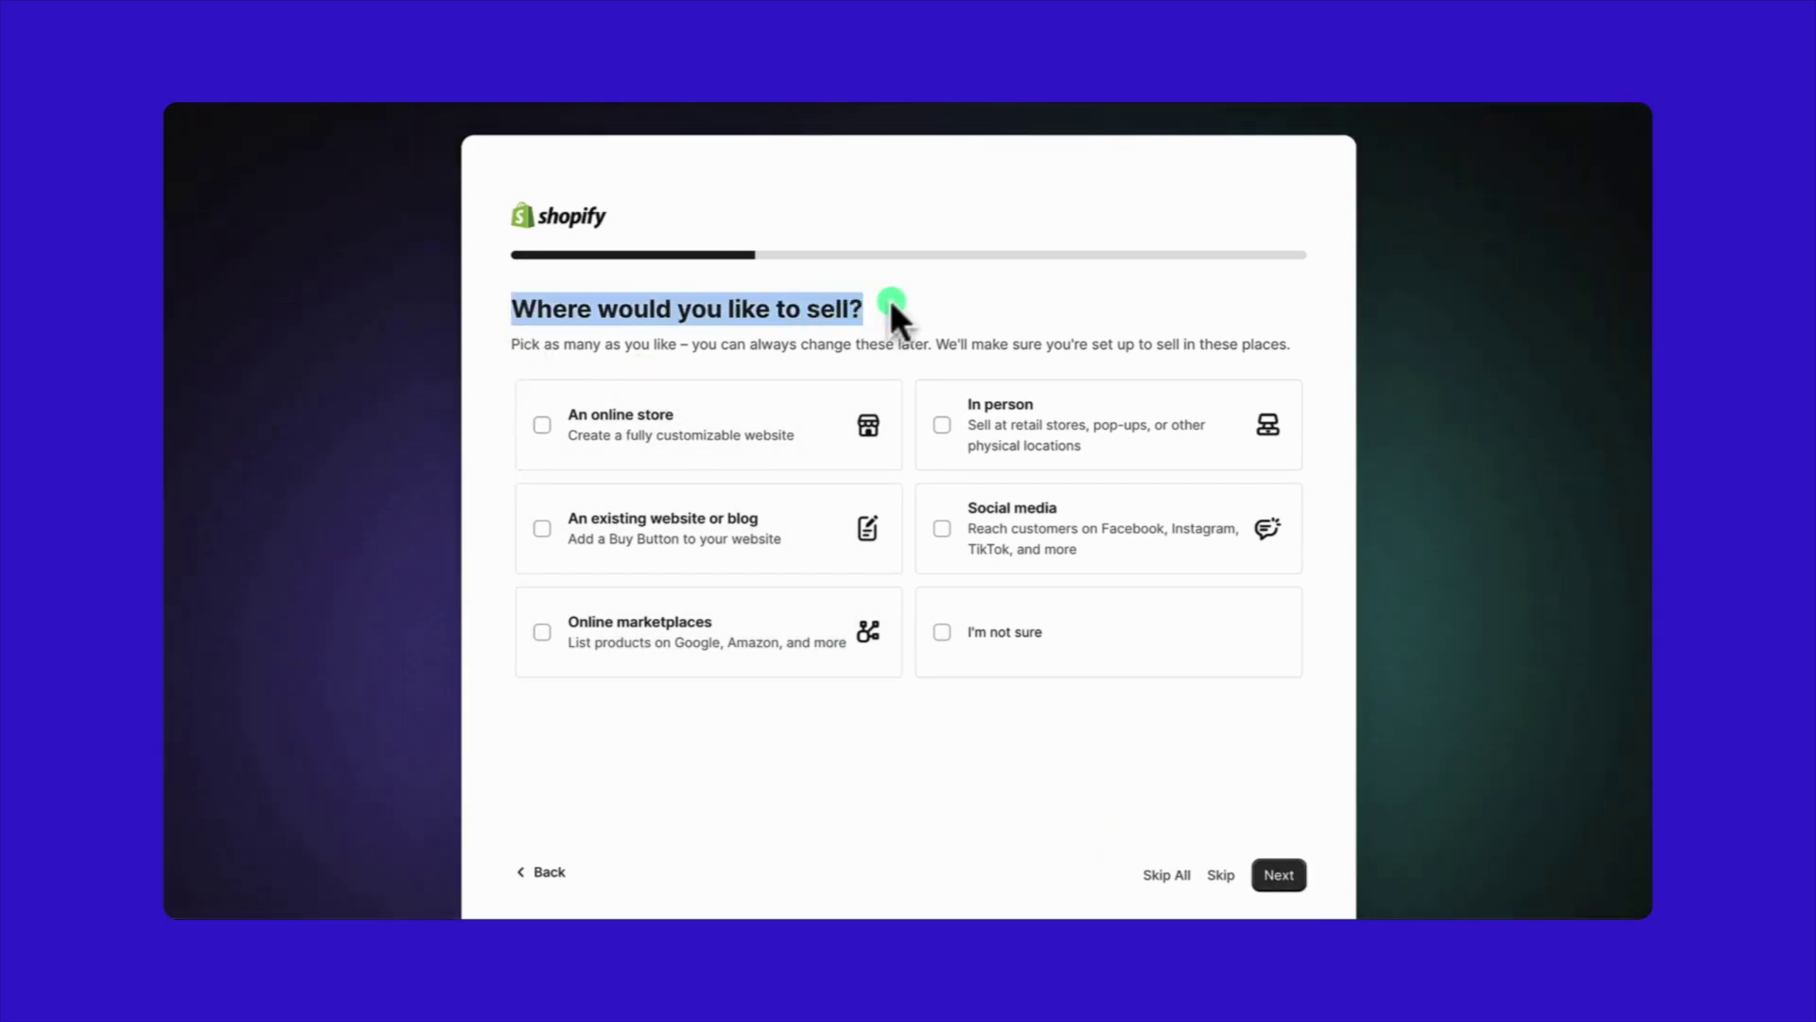
pyautogui.click(929, 331)
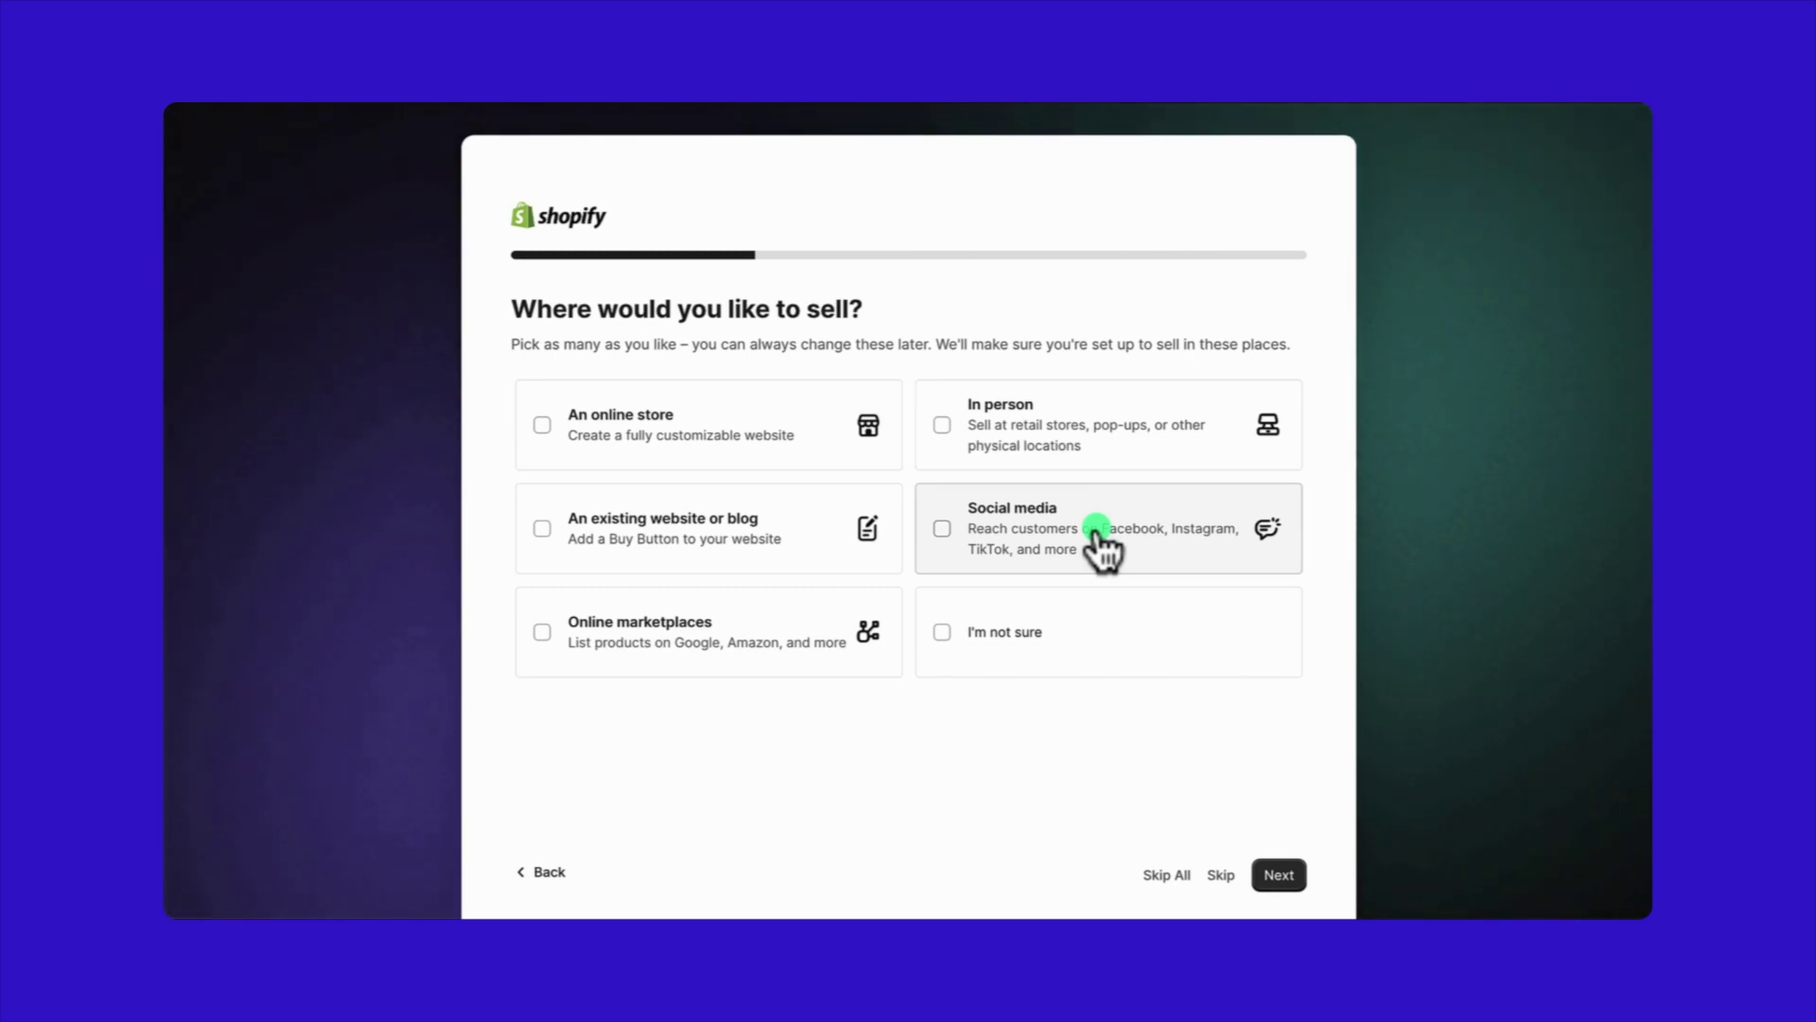
pyautogui.click(1055, 665)
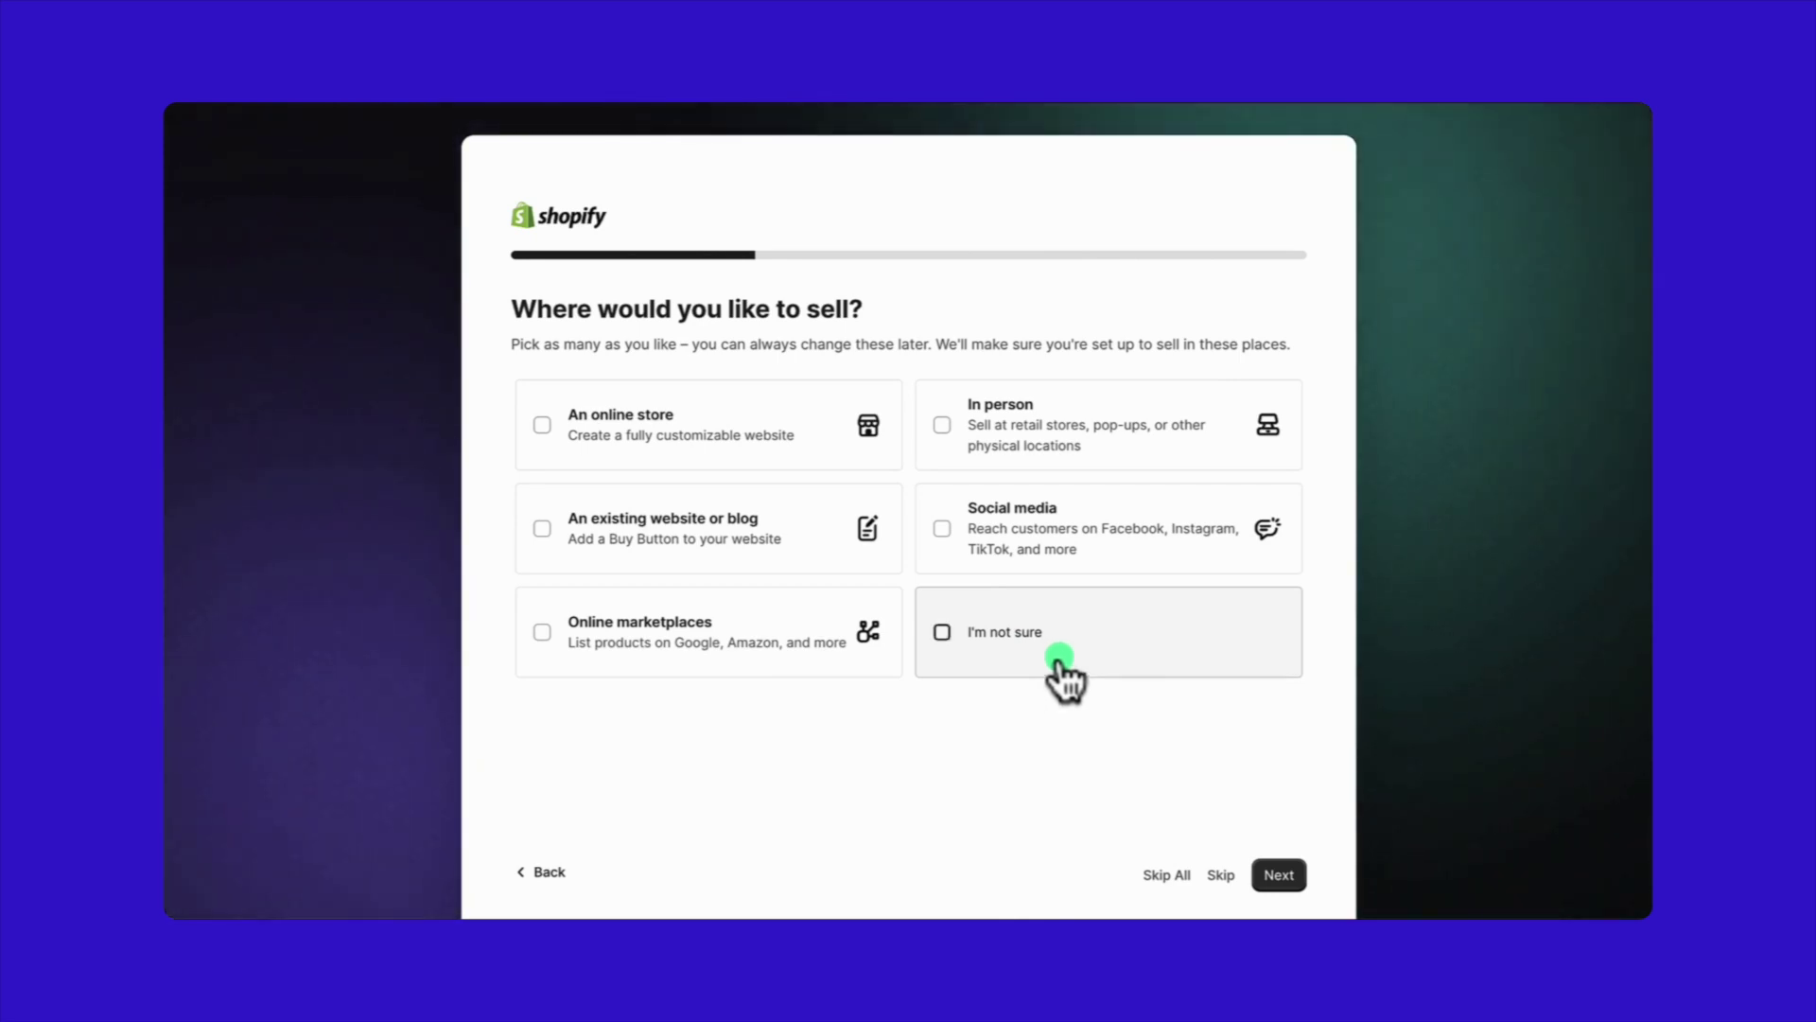
# - Go to 'What do you plan to sell first?' and tick 'I'll decide later'
pyautogui.click(1277, 875)
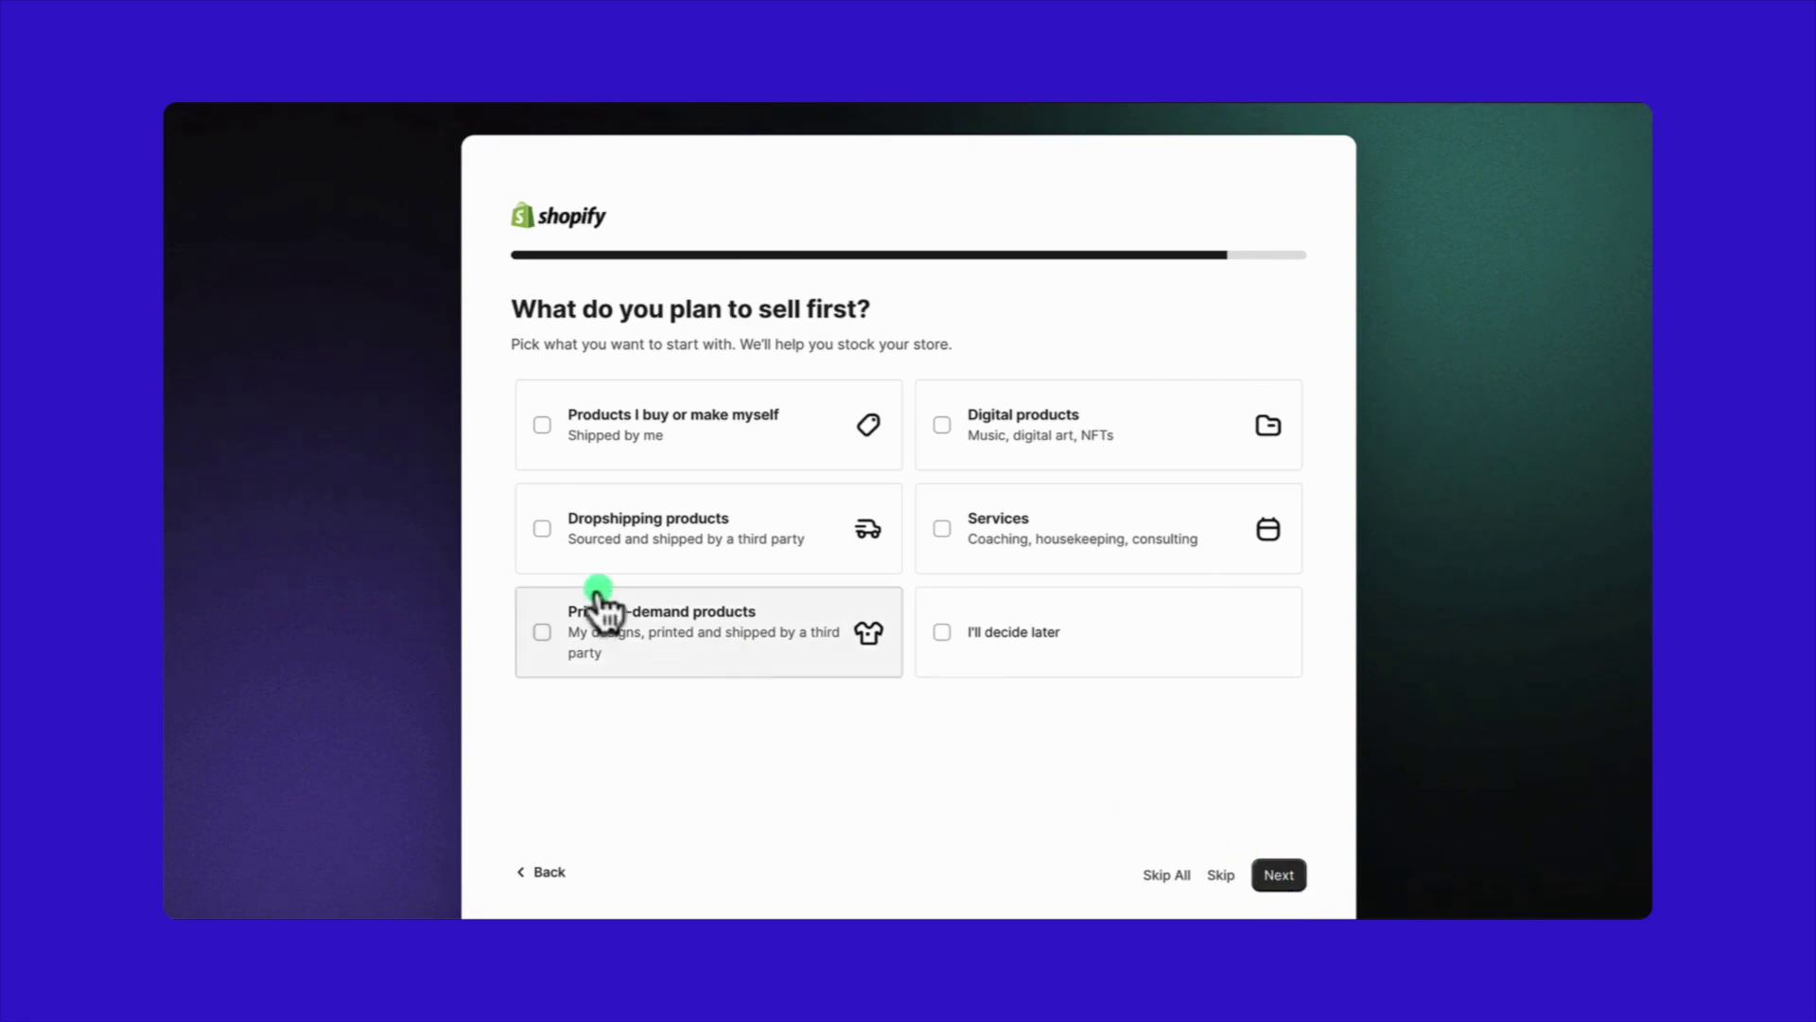
pyautogui.moveTo(516, 312); pyautogui.dragTo(894, 307)
pyautogui.click(894, 304)
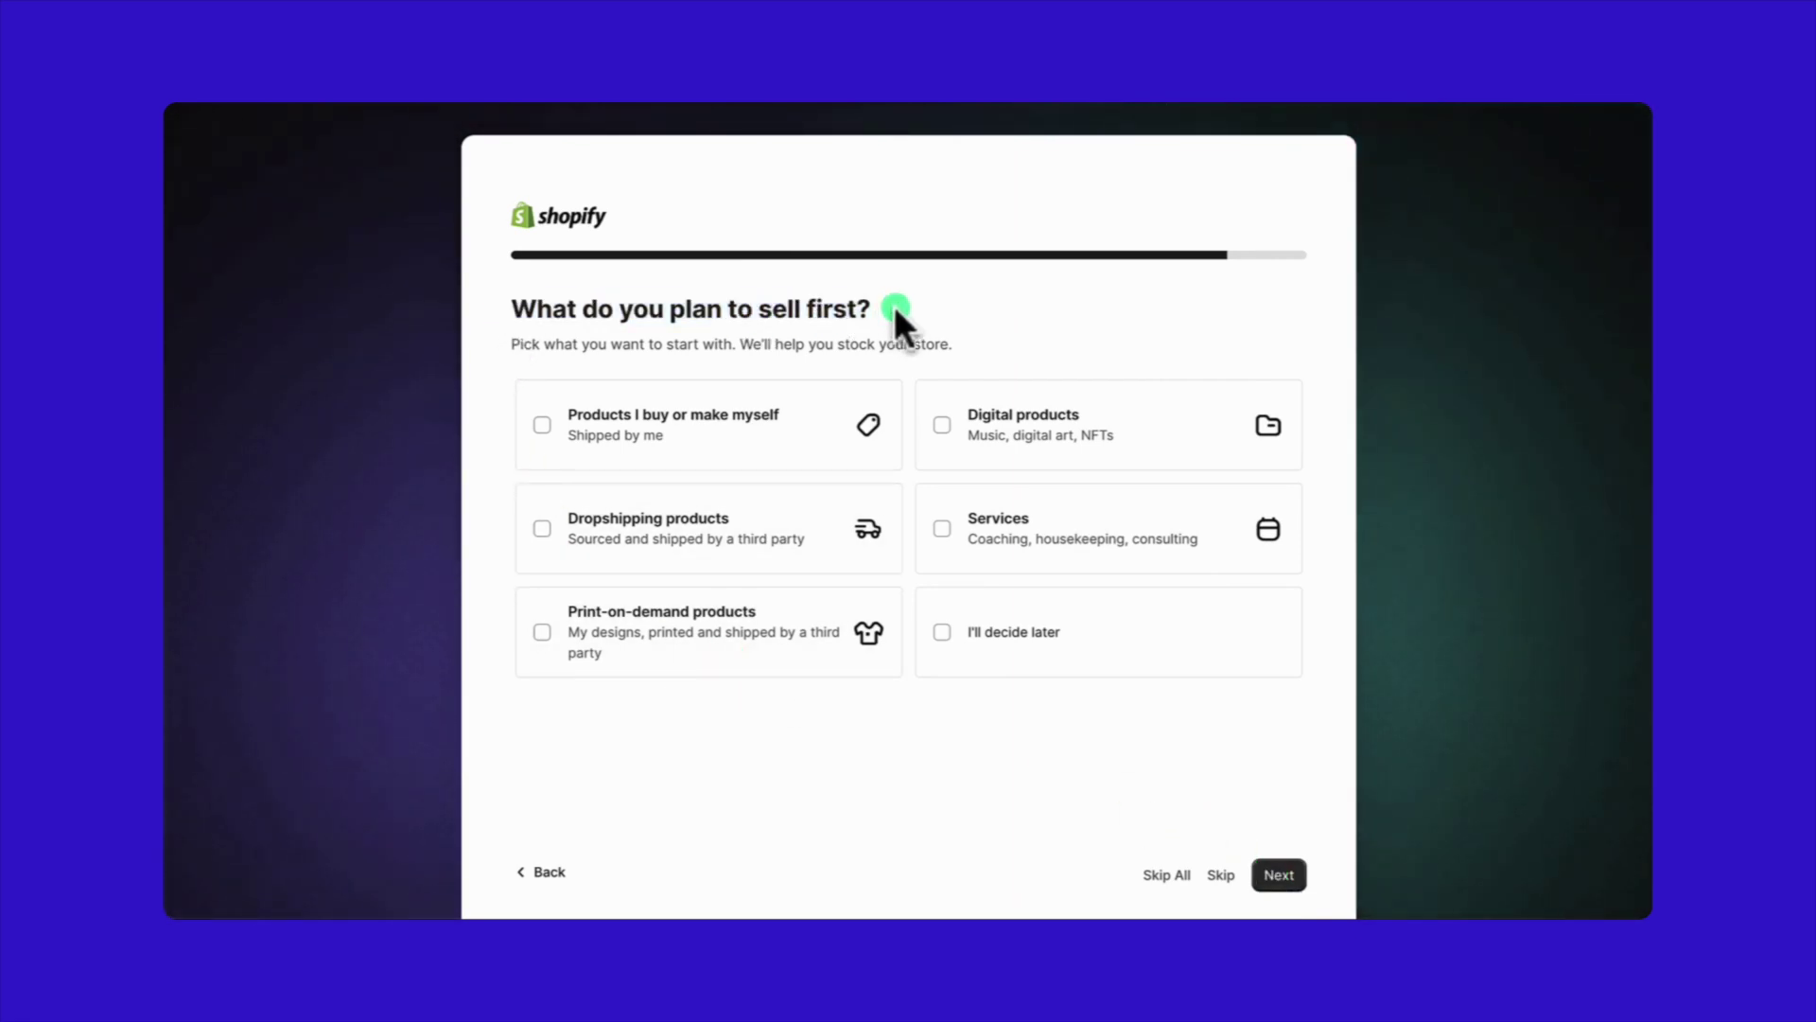
pyautogui.moveTo(740, 345); pyautogui.dragTo(984, 337)
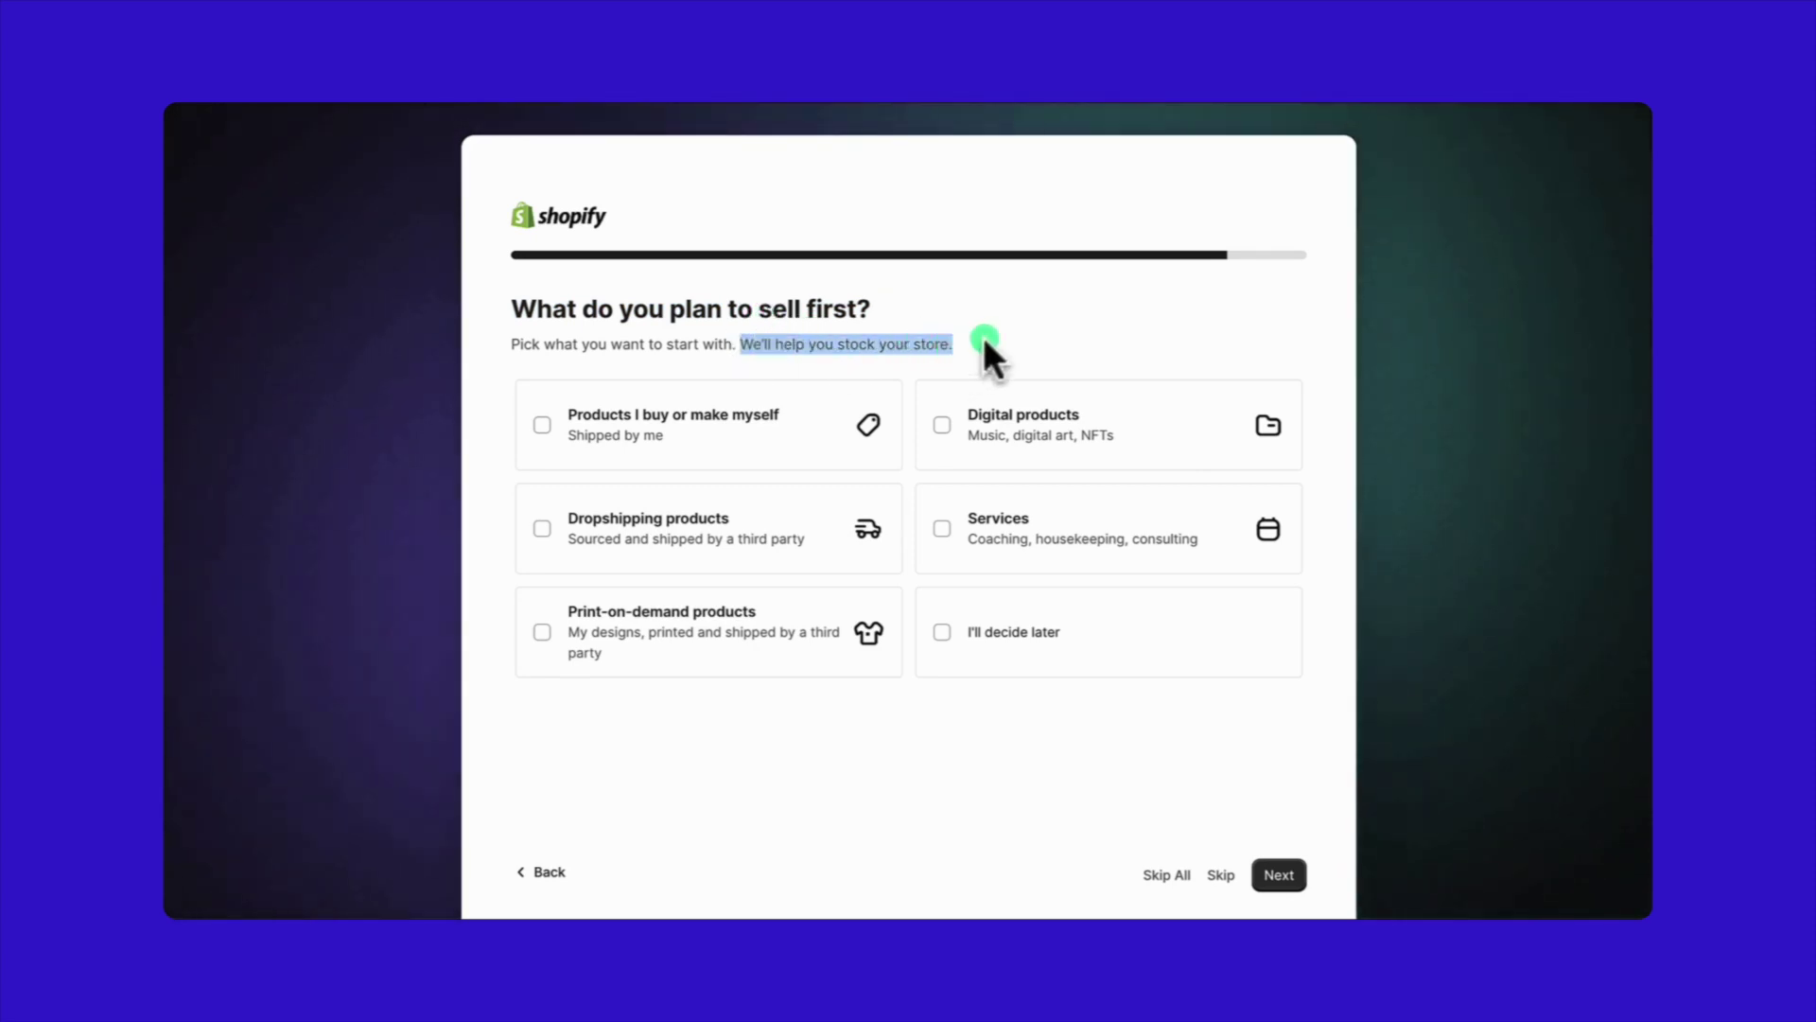
pyautogui.click(985, 335)
pyautogui.scroll(-1, 985, 335)
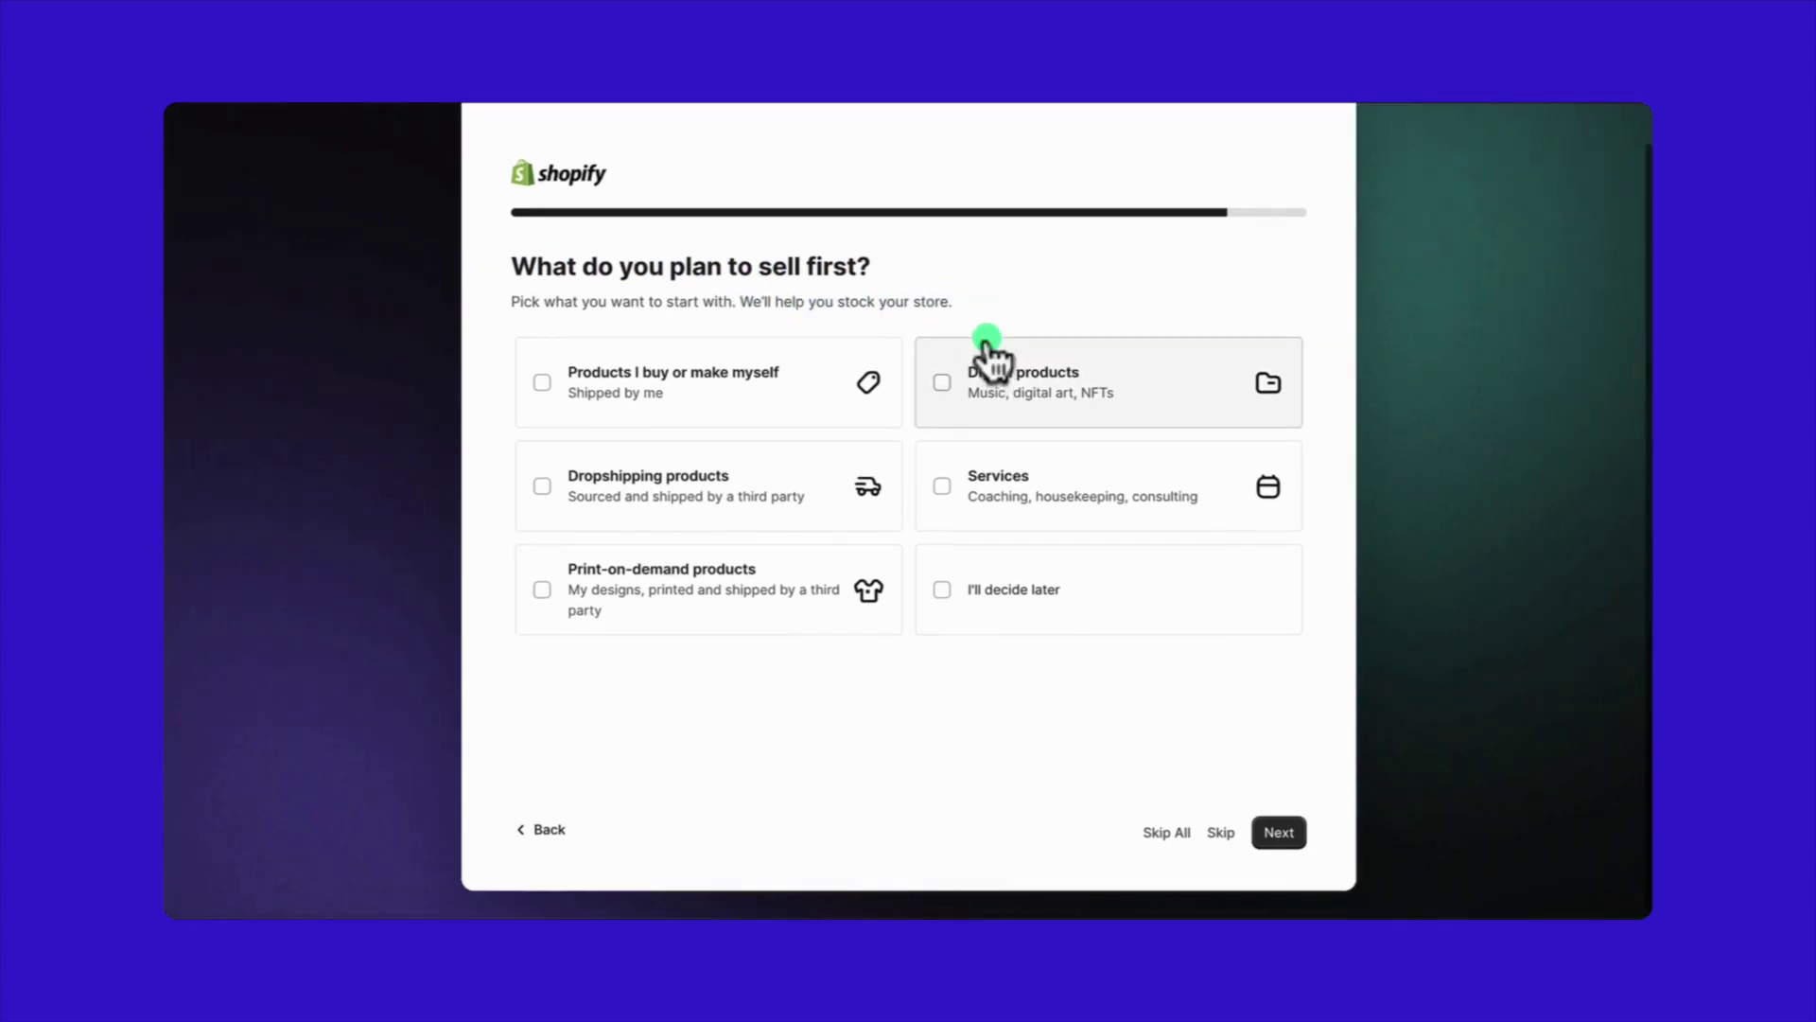
pyautogui.scroll(1, 927, 364)
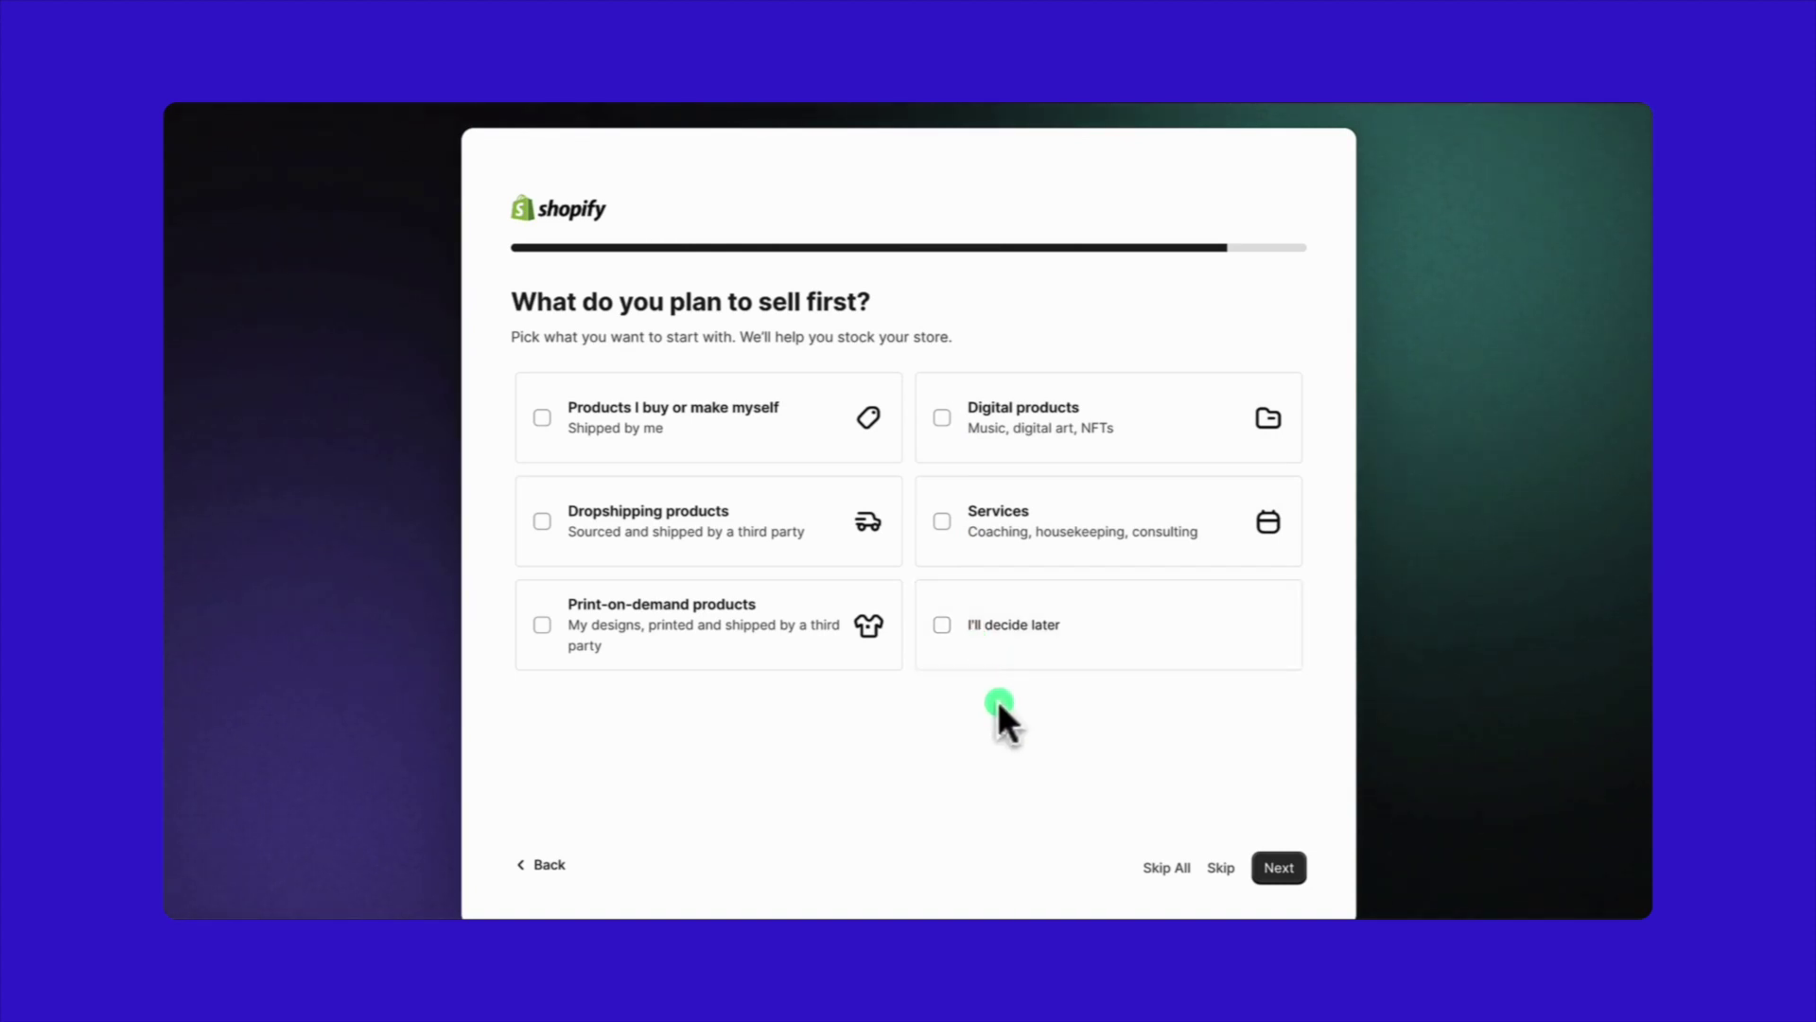
pyautogui.click(1011, 635)
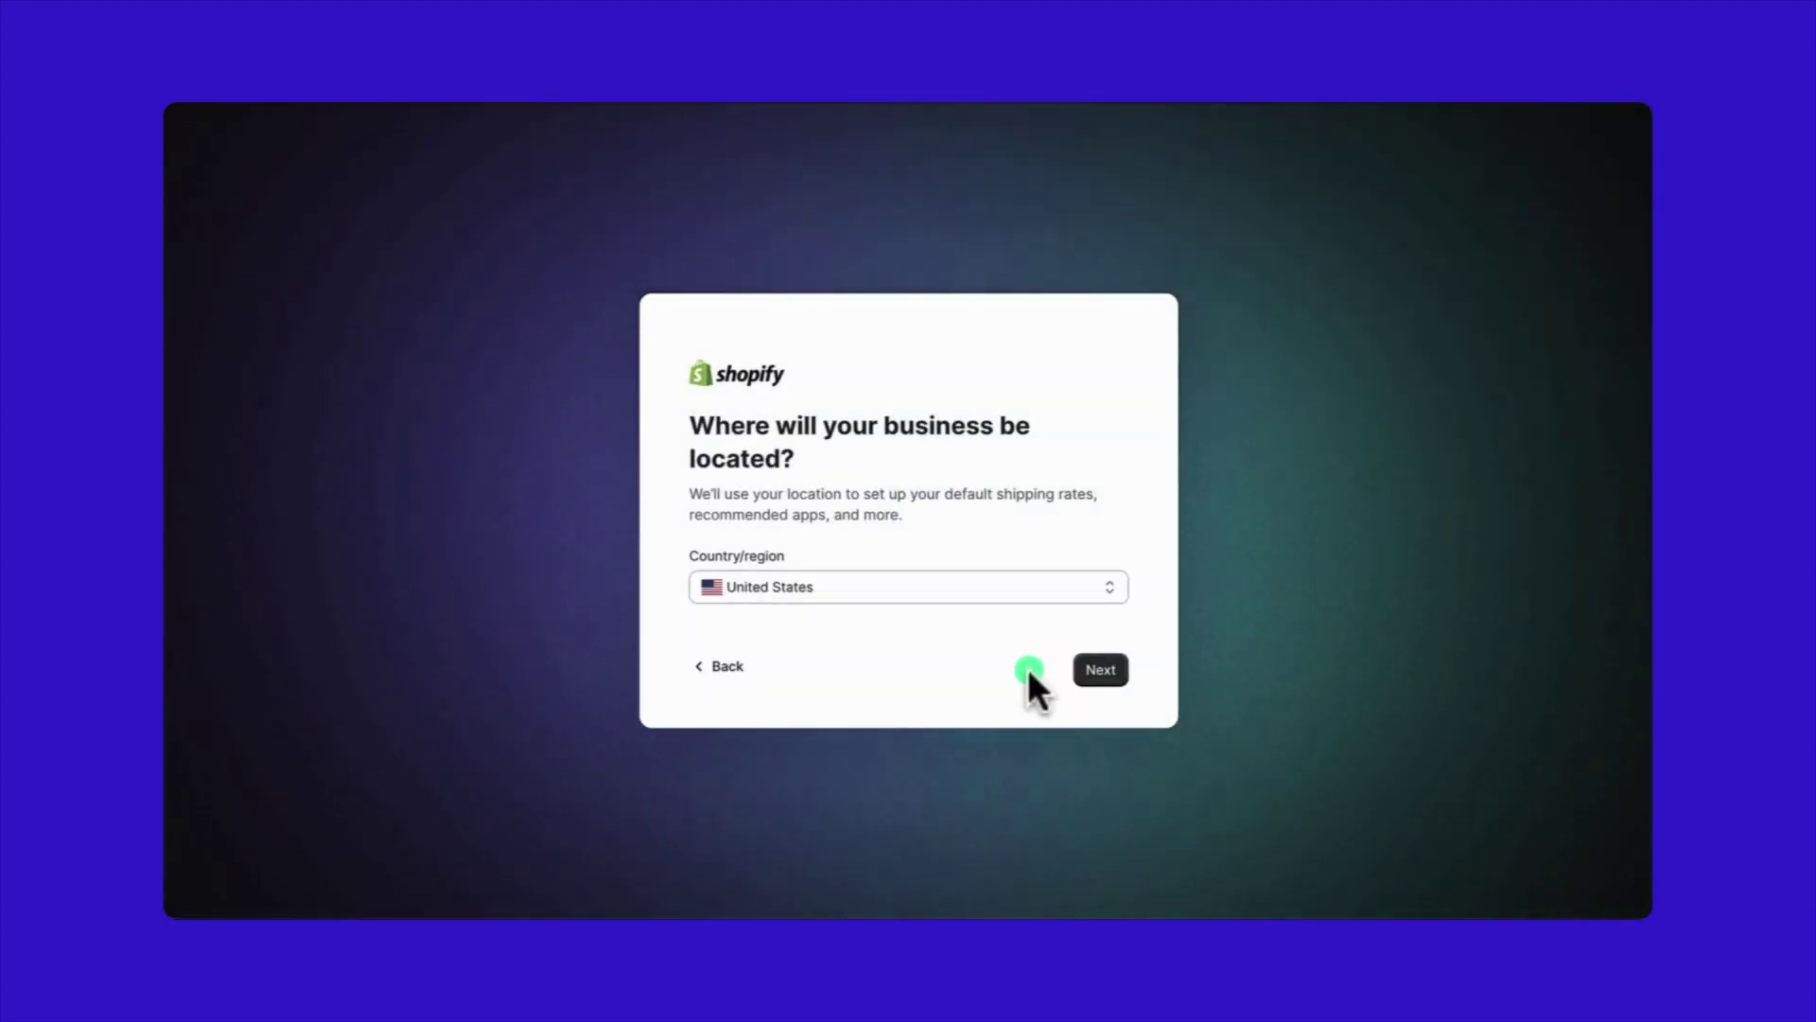
# - Keep United States as the business location in Country/region and continue
pyautogui.moveTo(699, 426); pyautogui.dragTo(817, 463)
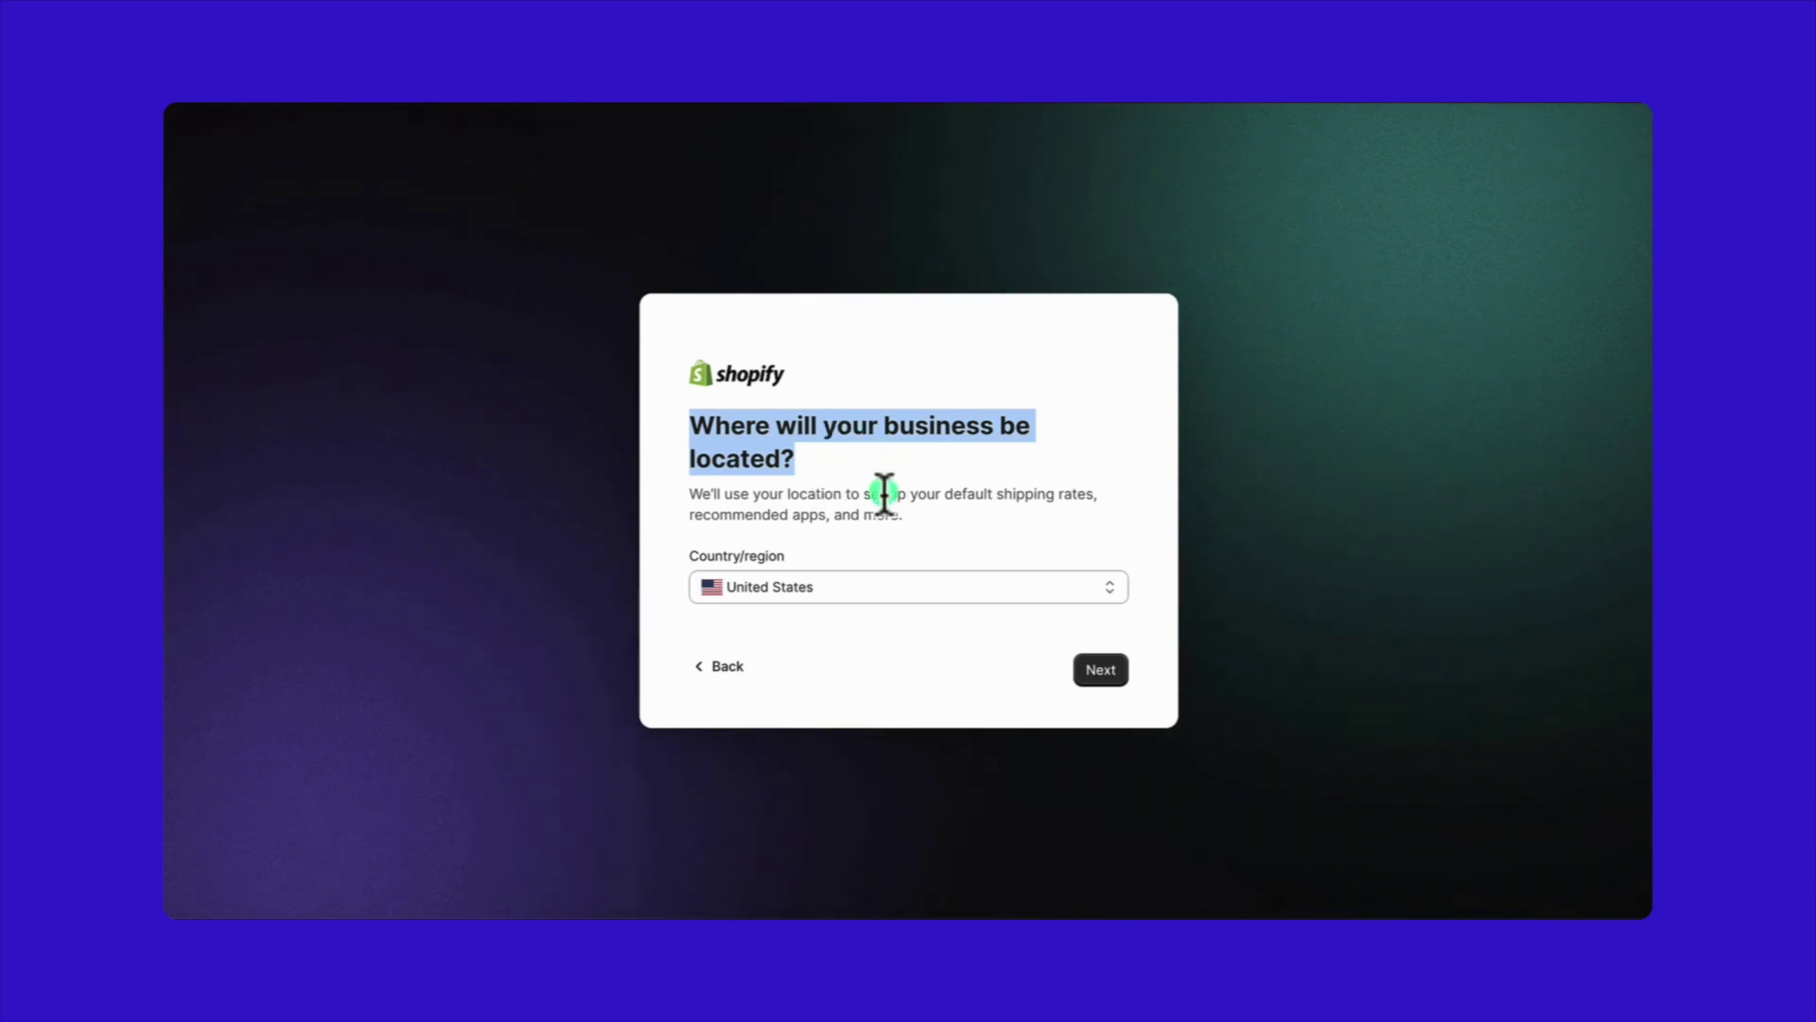
pyautogui.click(916, 518)
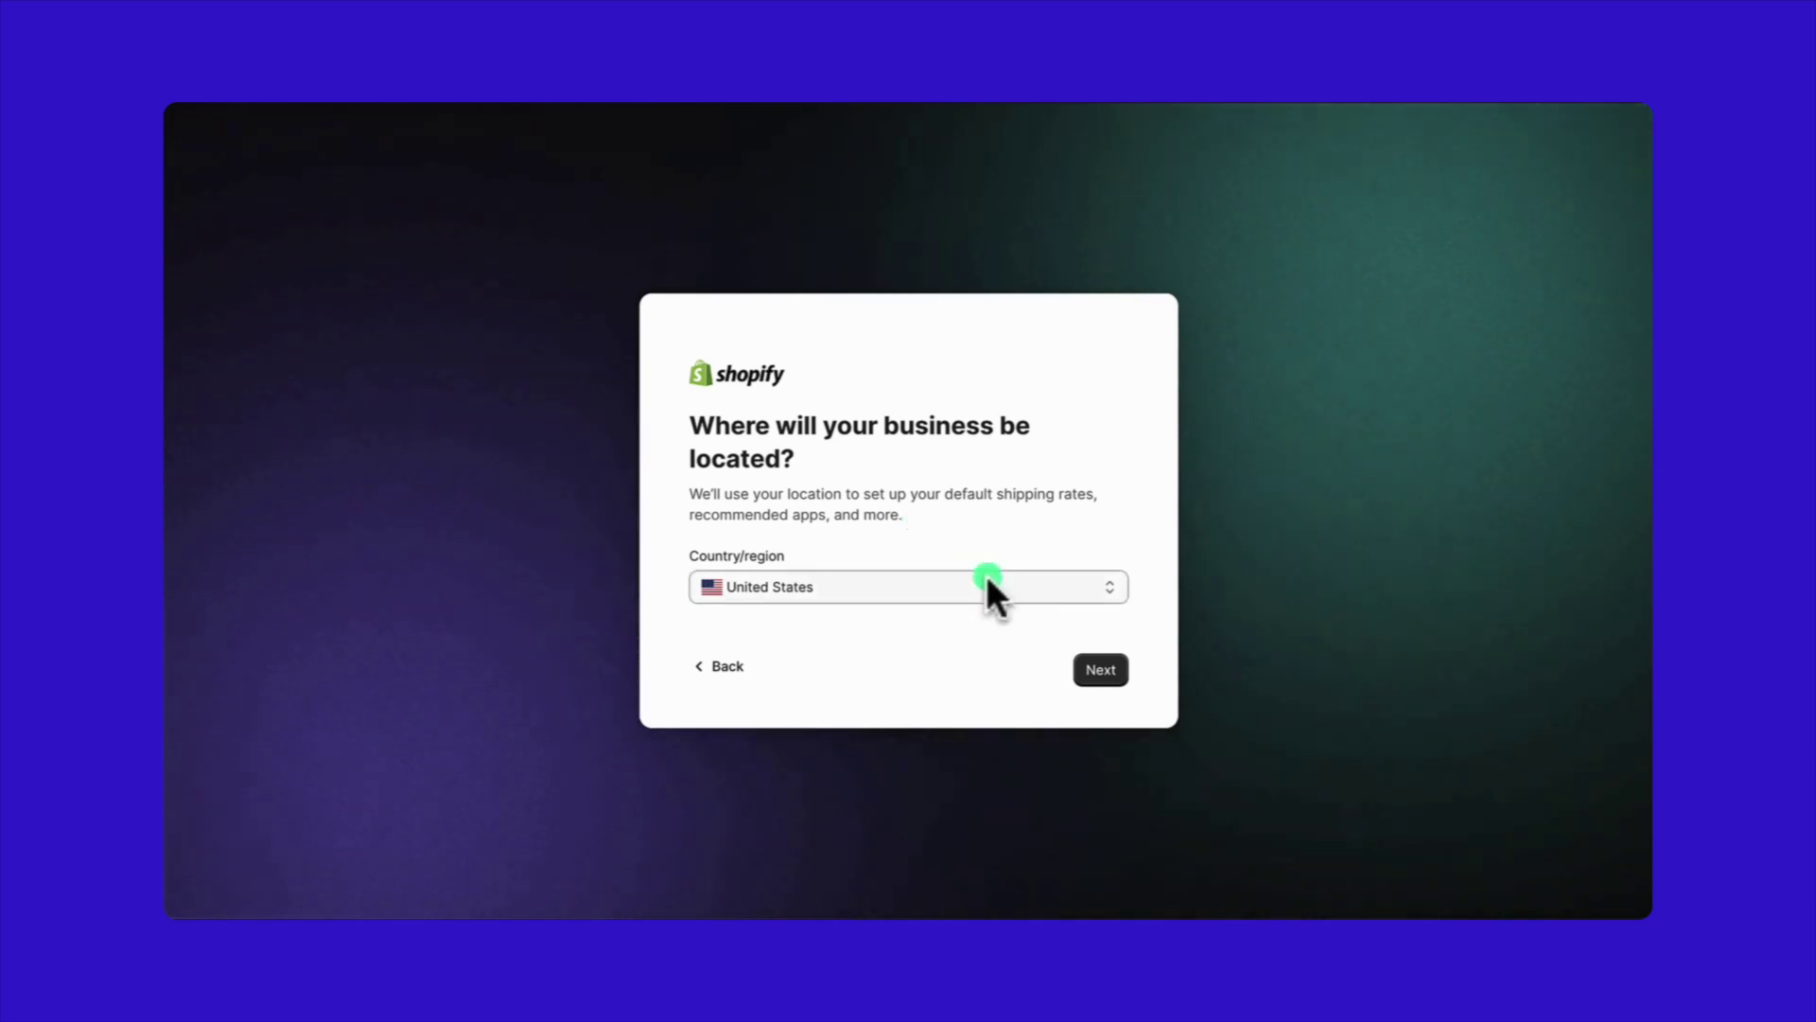
pyautogui.click(965, 587)
pyautogui.click(963, 587)
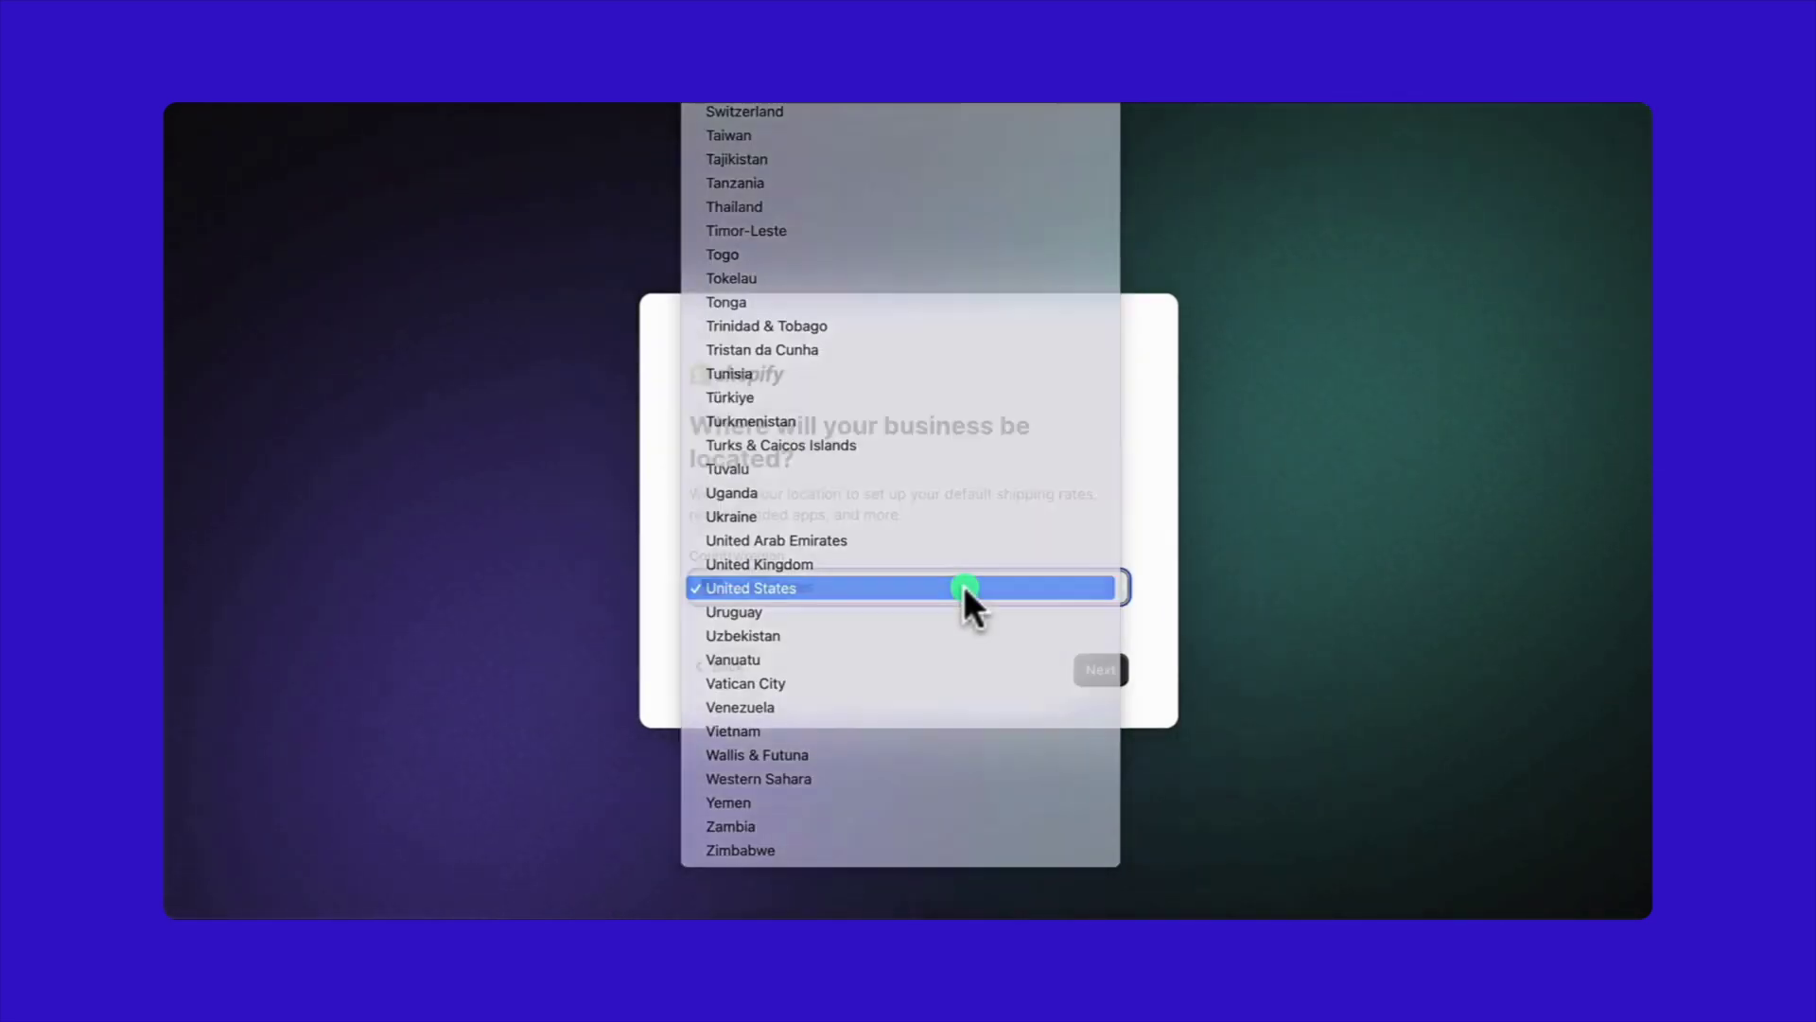
pyautogui.click(1097, 672)
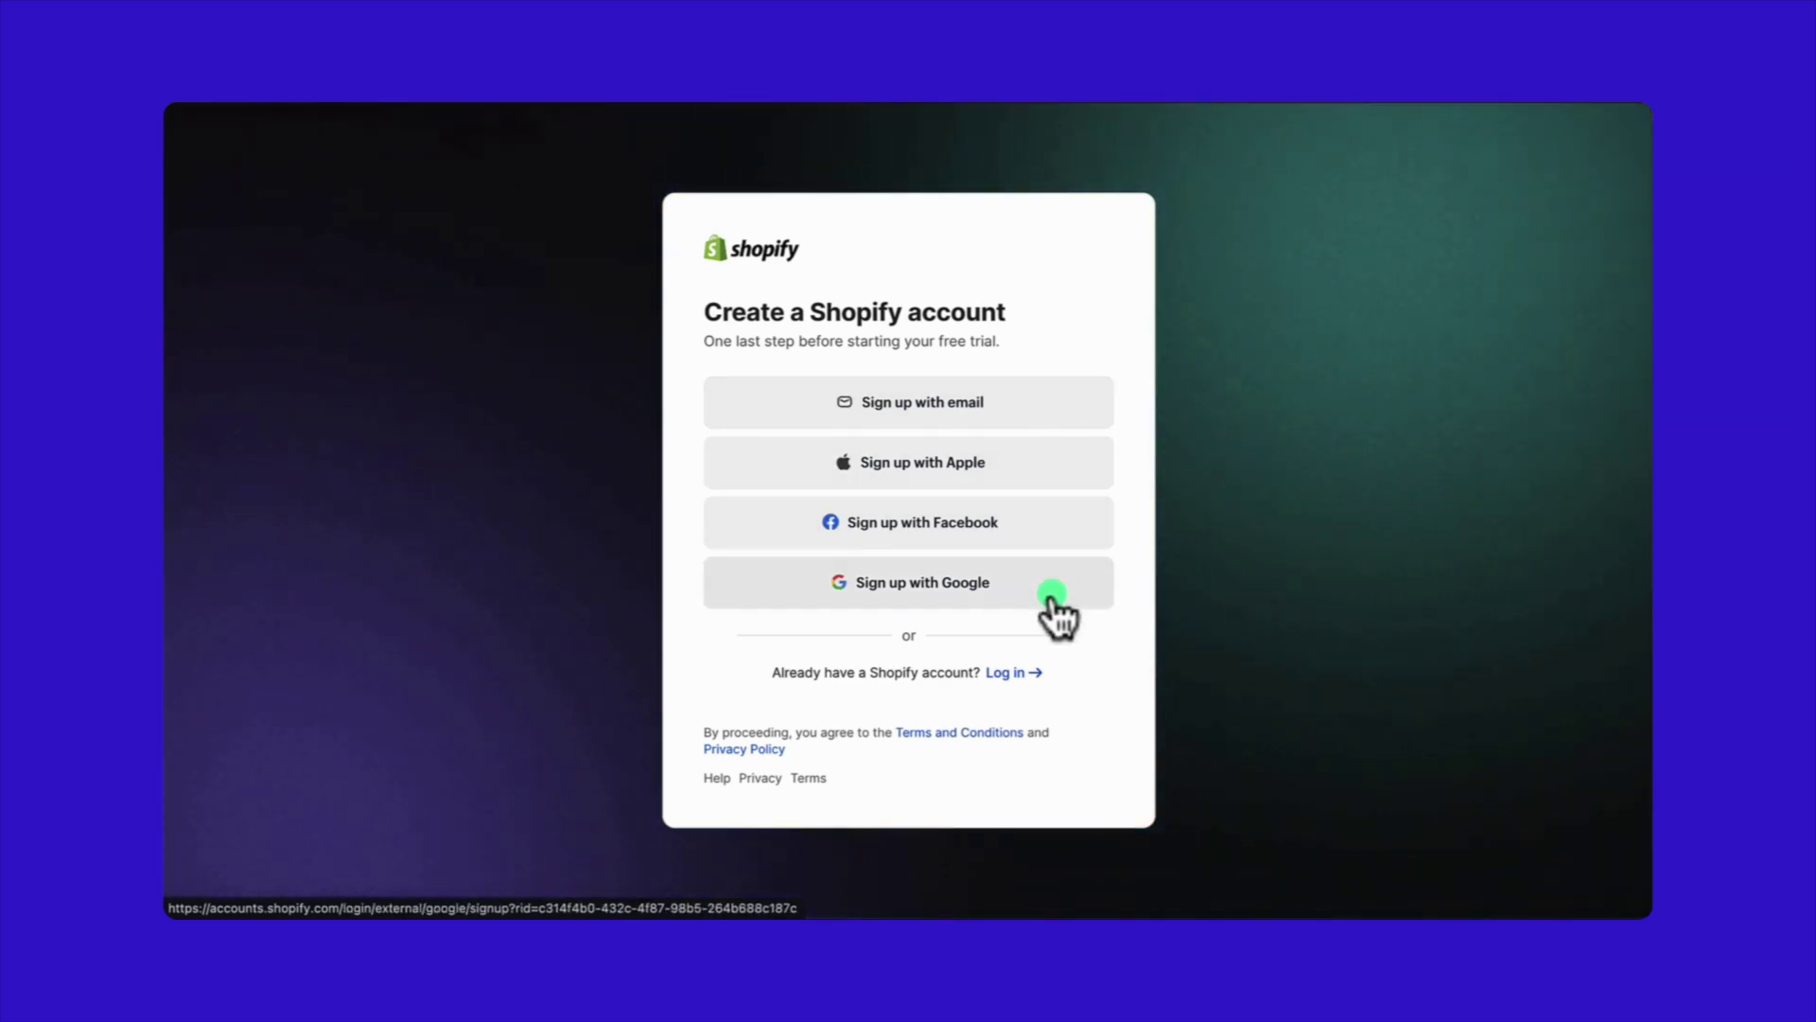
# - Sign up with e-mail, paste the account e-mail and password, and create the account
pyautogui.click(1050, 420)
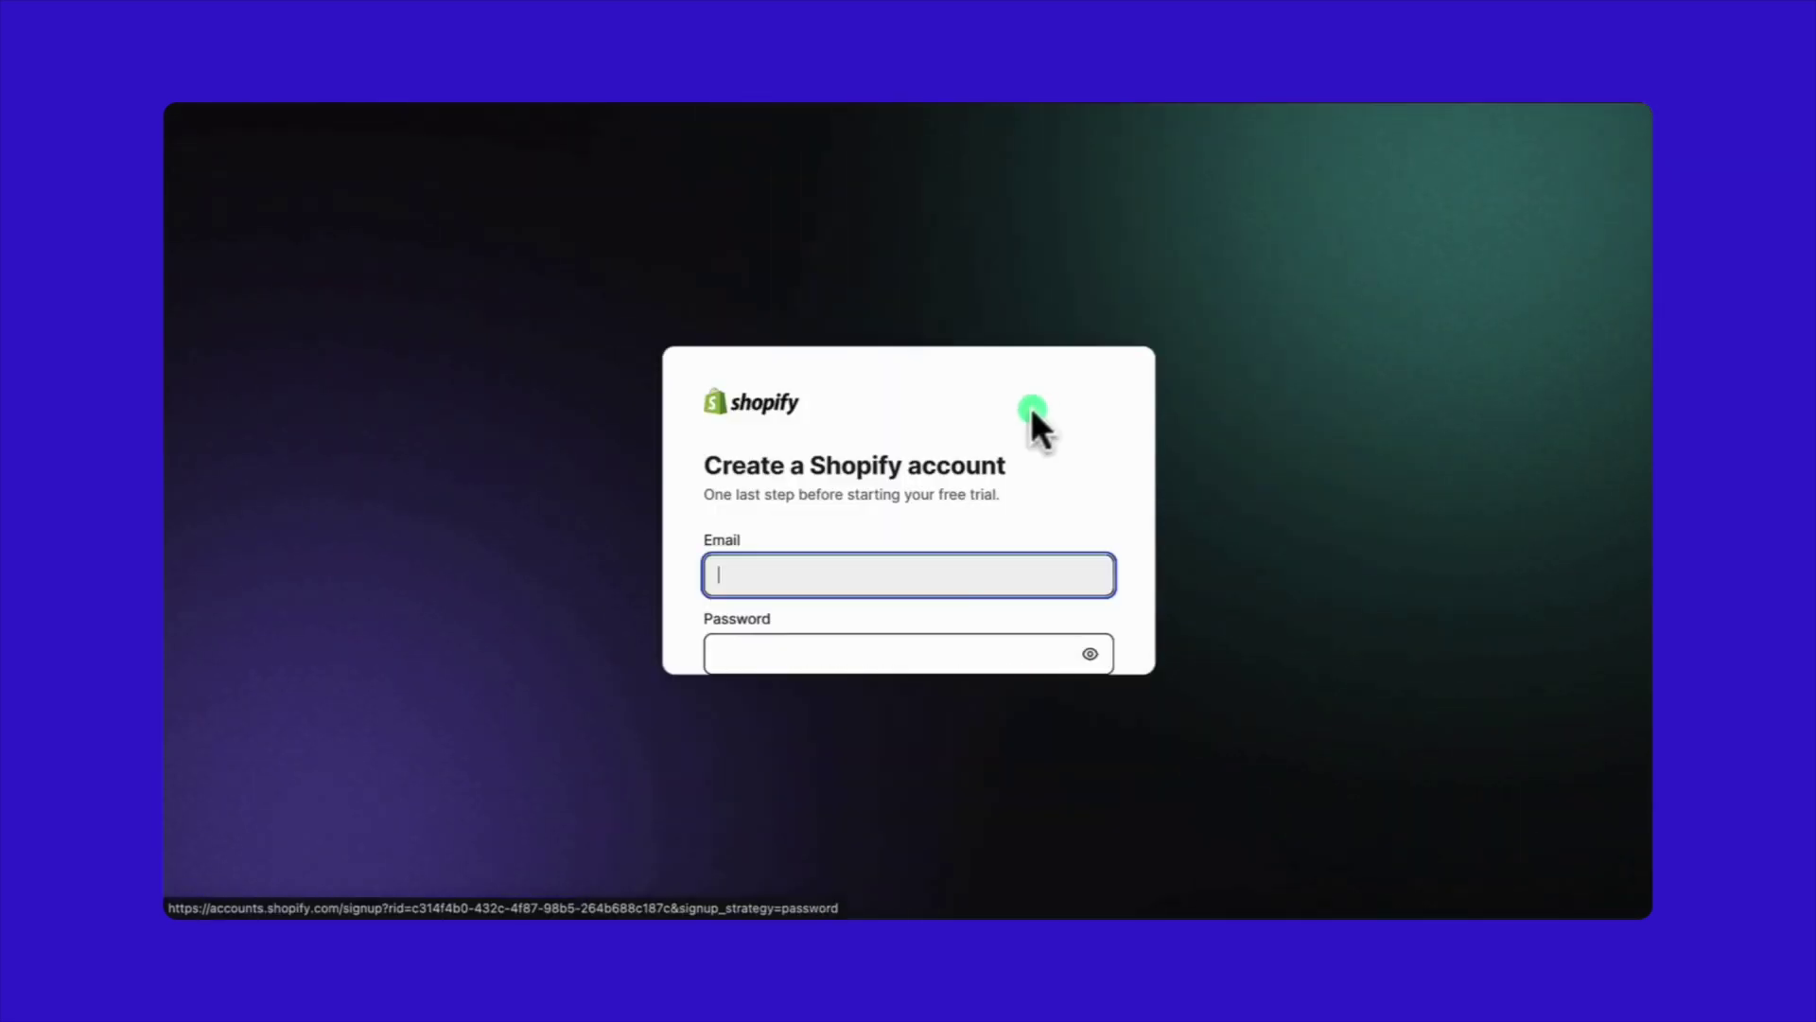
pyautogui.press('super+v')
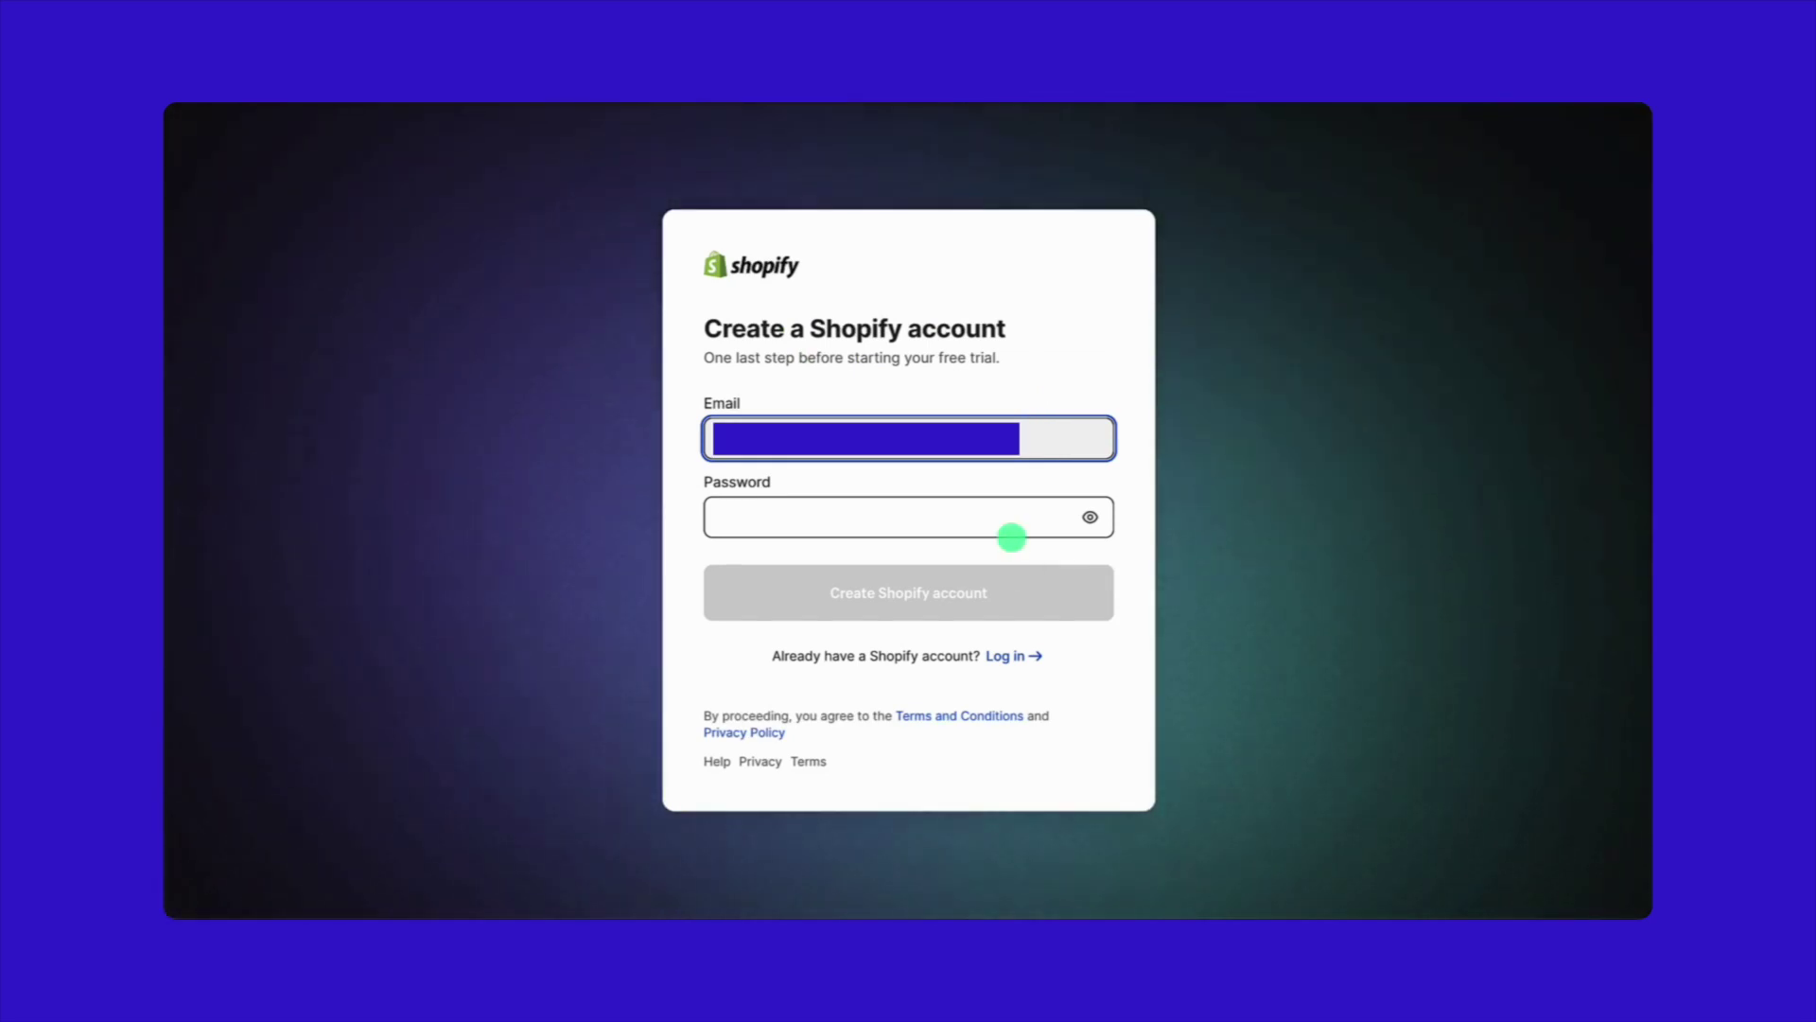
pyautogui.click(993, 518)
pyautogui.press('super+v')
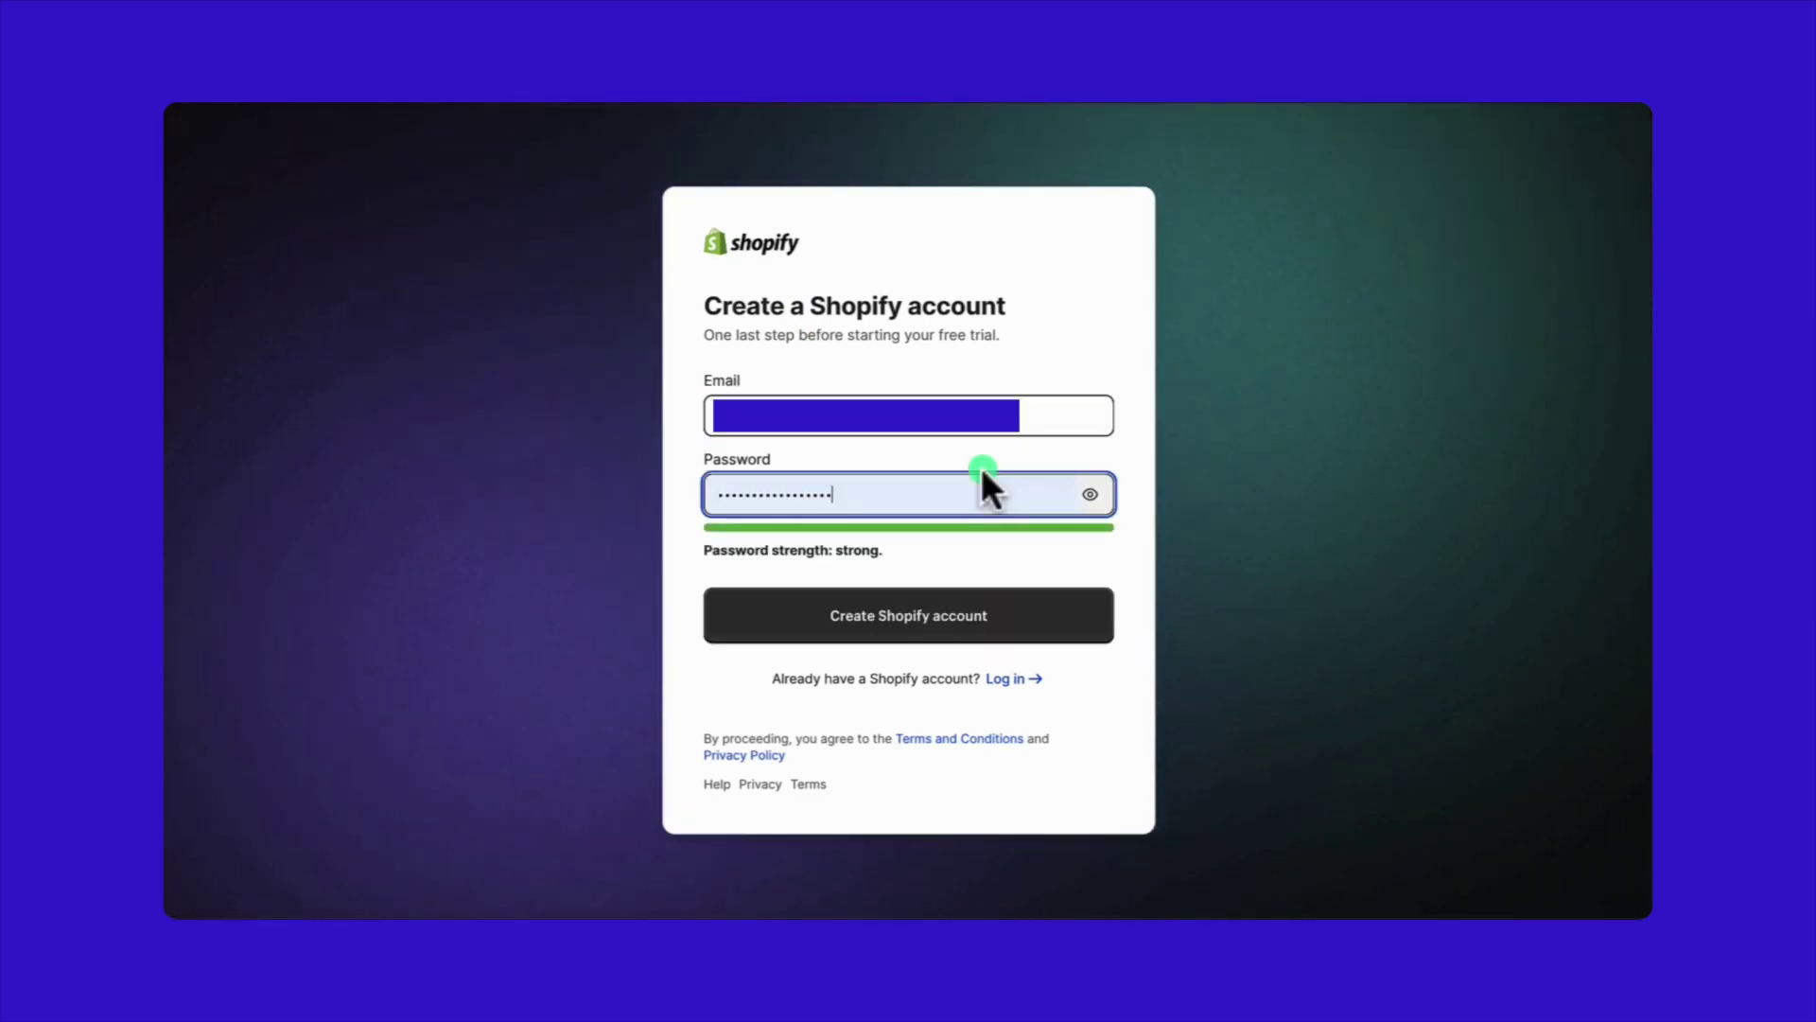
pyautogui.click(997, 626)
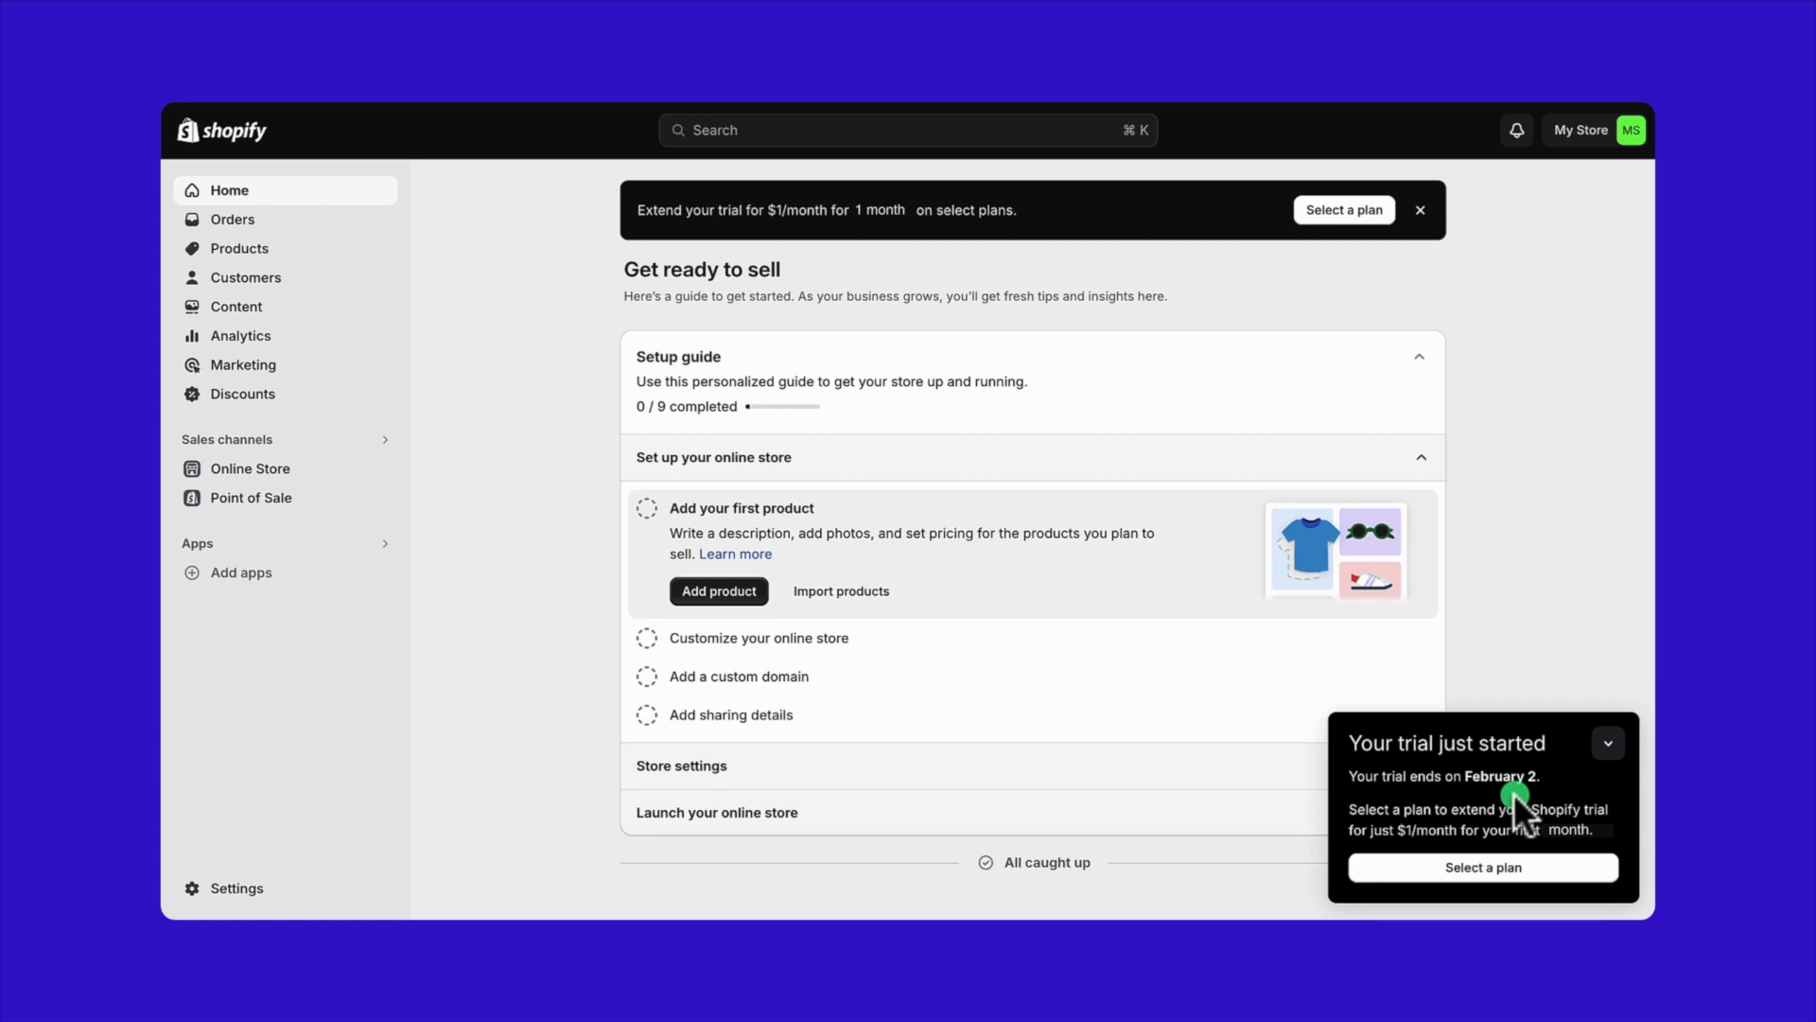
pyautogui.moveTo(1466, 776); pyautogui.dragTo(1538, 773)
pyautogui.click(1374, 797)
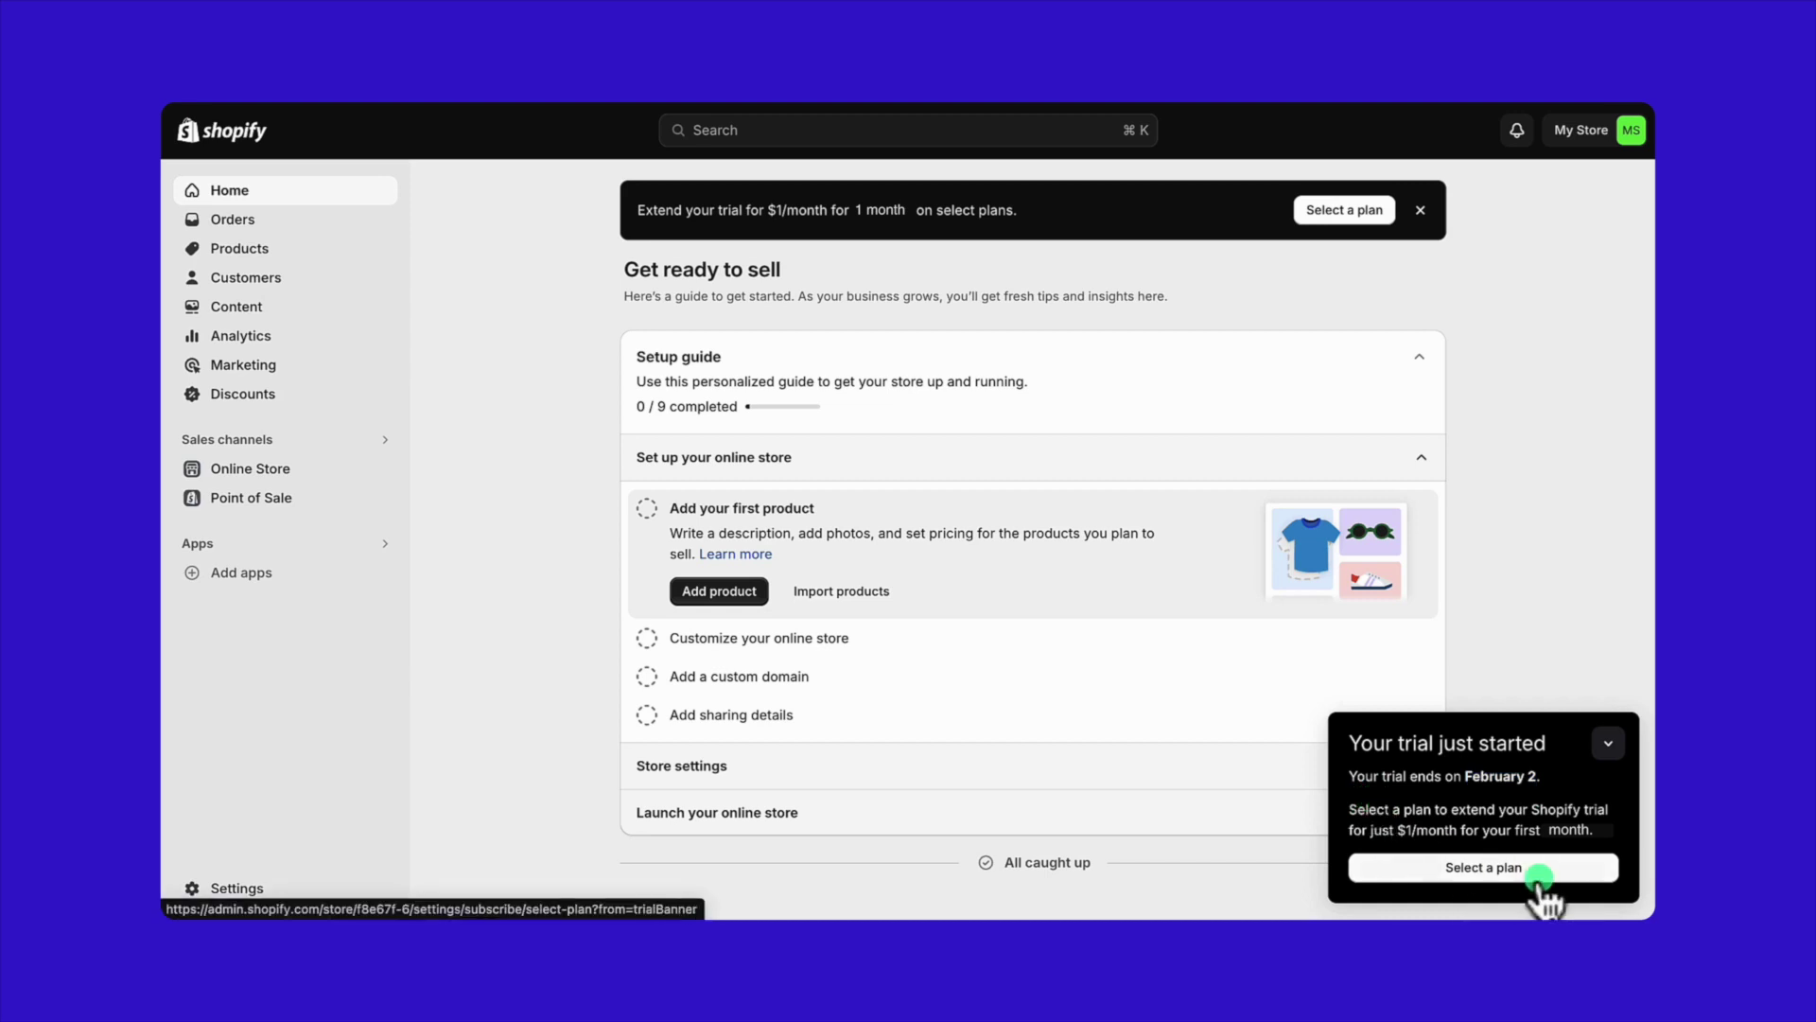
# - Open the plan picker from the trial popup and highlight the Basic plan's $1 price
pyautogui.click(1402, 872)
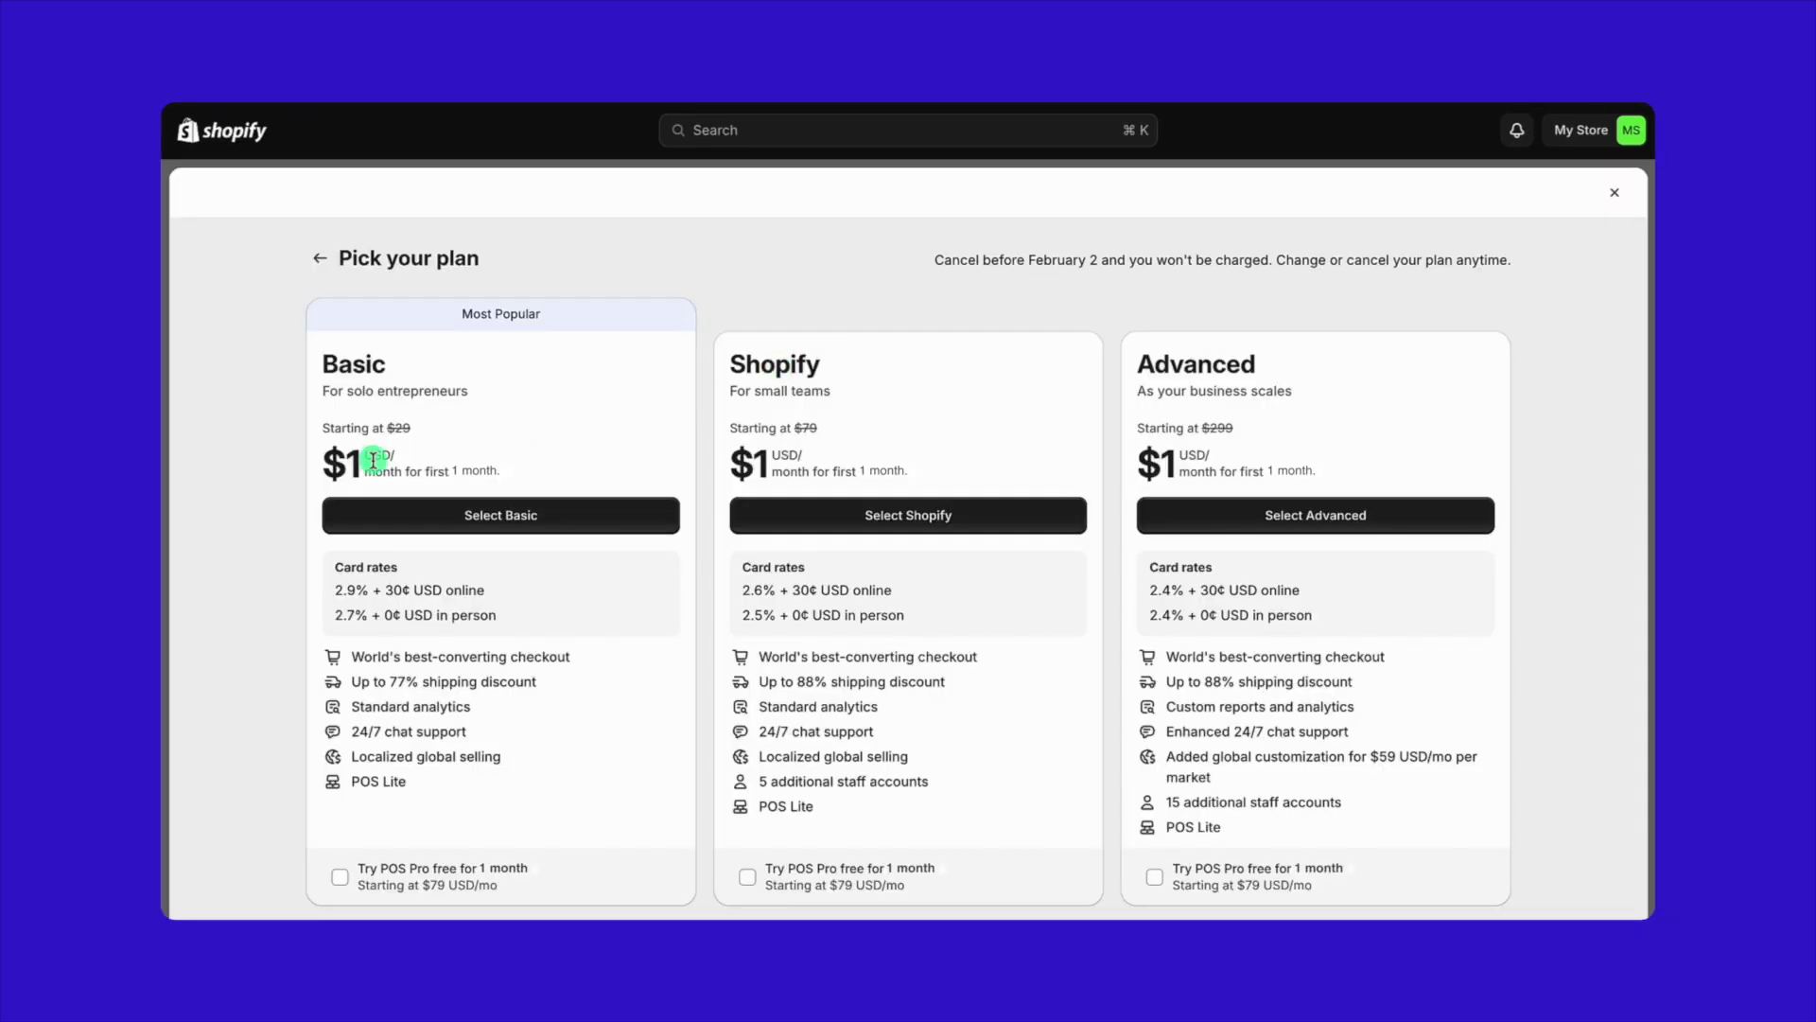
pyautogui.moveTo(324, 461); pyautogui.dragTo(367, 460)
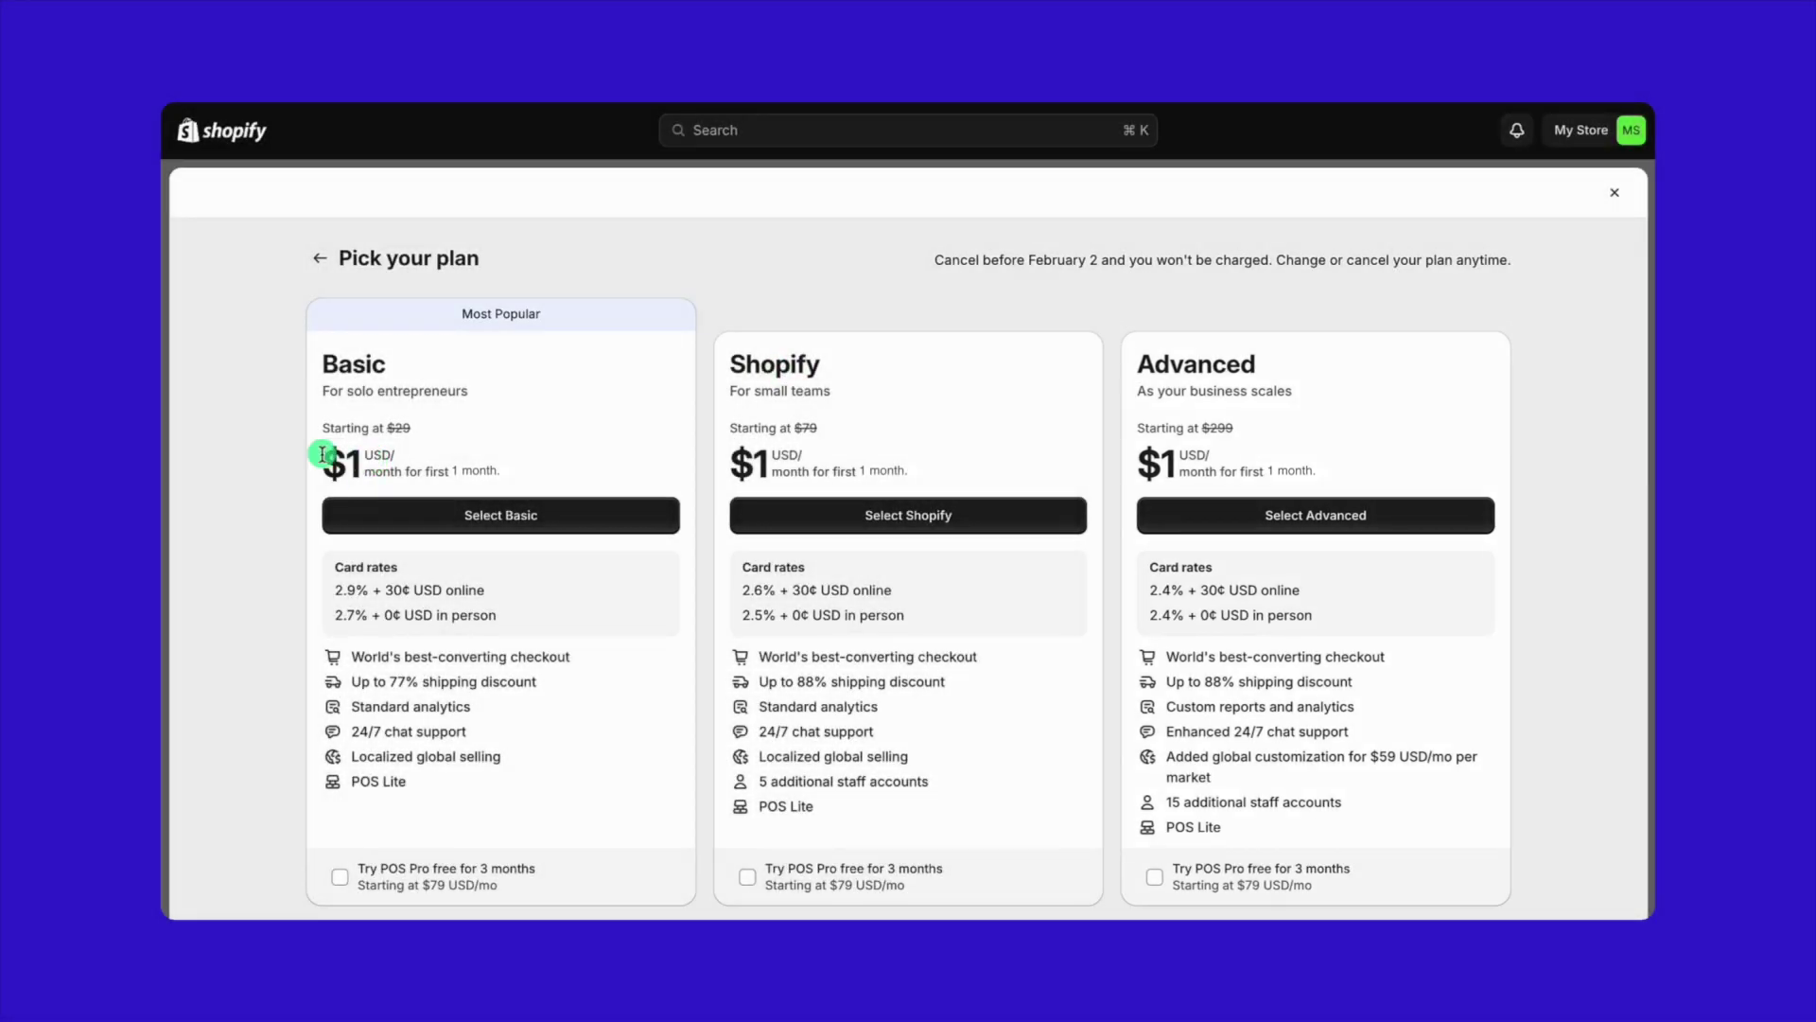
pyautogui.moveTo(326, 462); pyautogui.dragTo(368, 460)
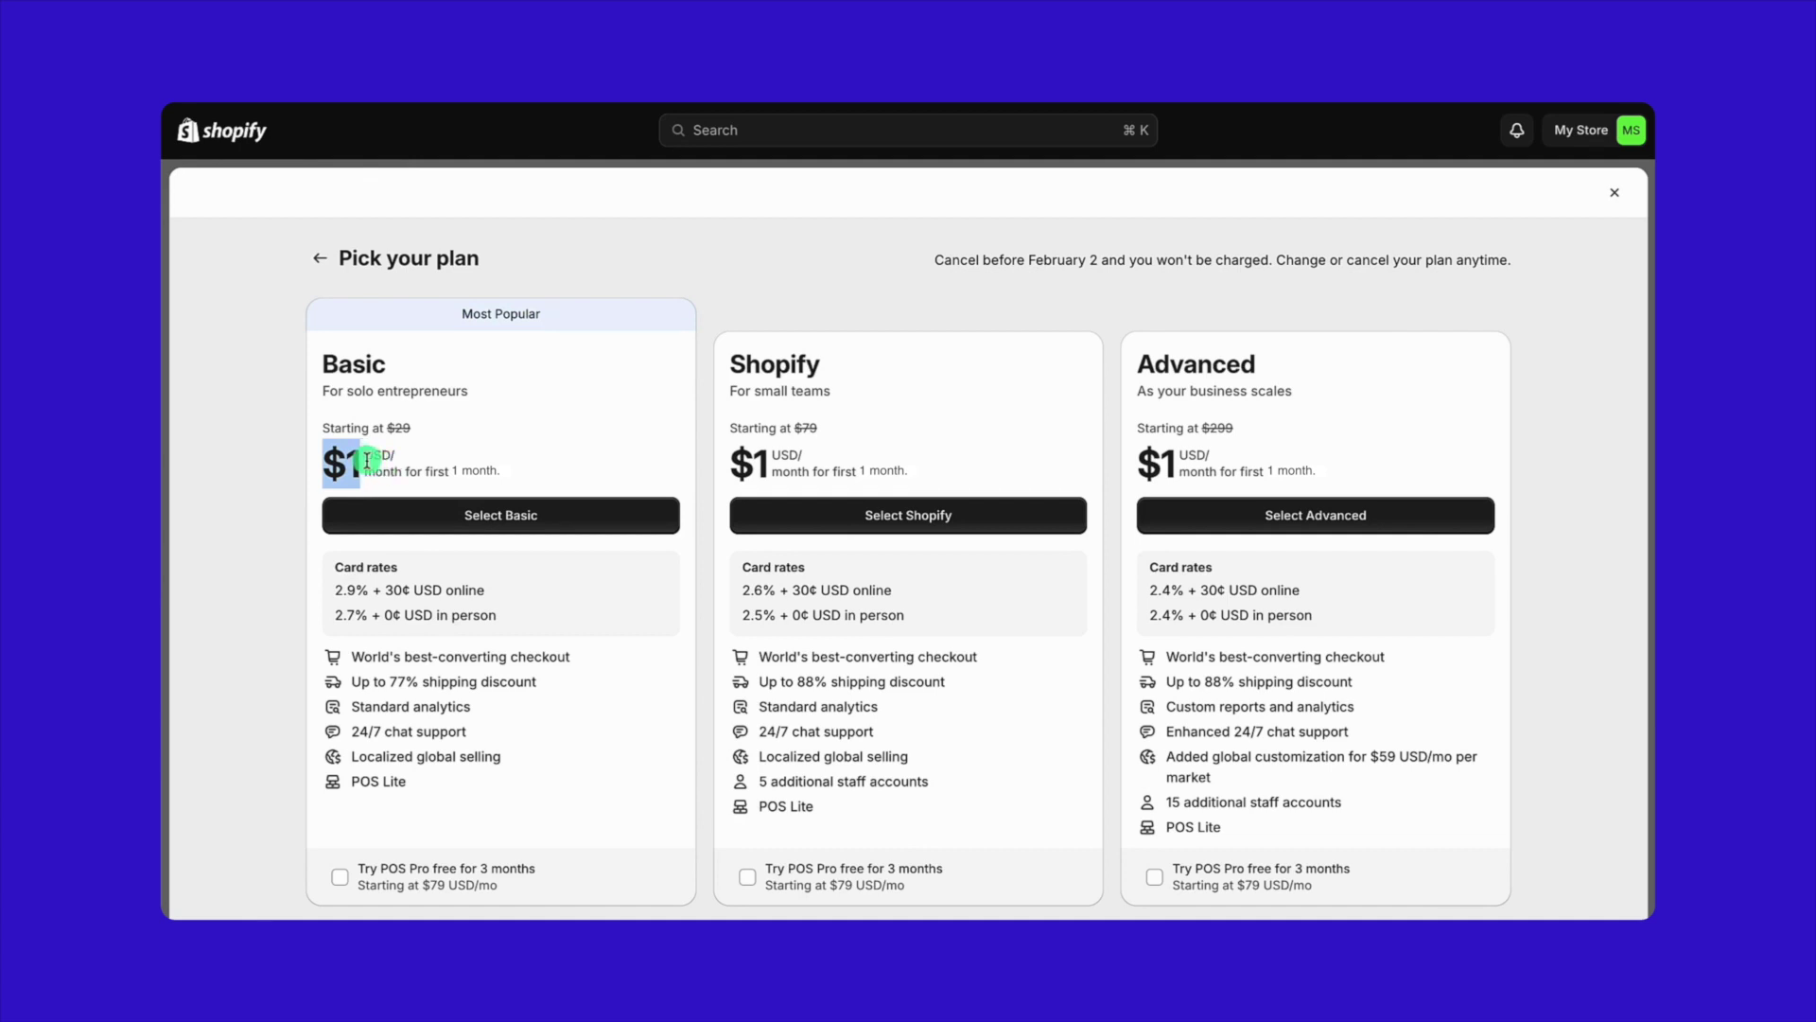
pyautogui.click(296, 567)
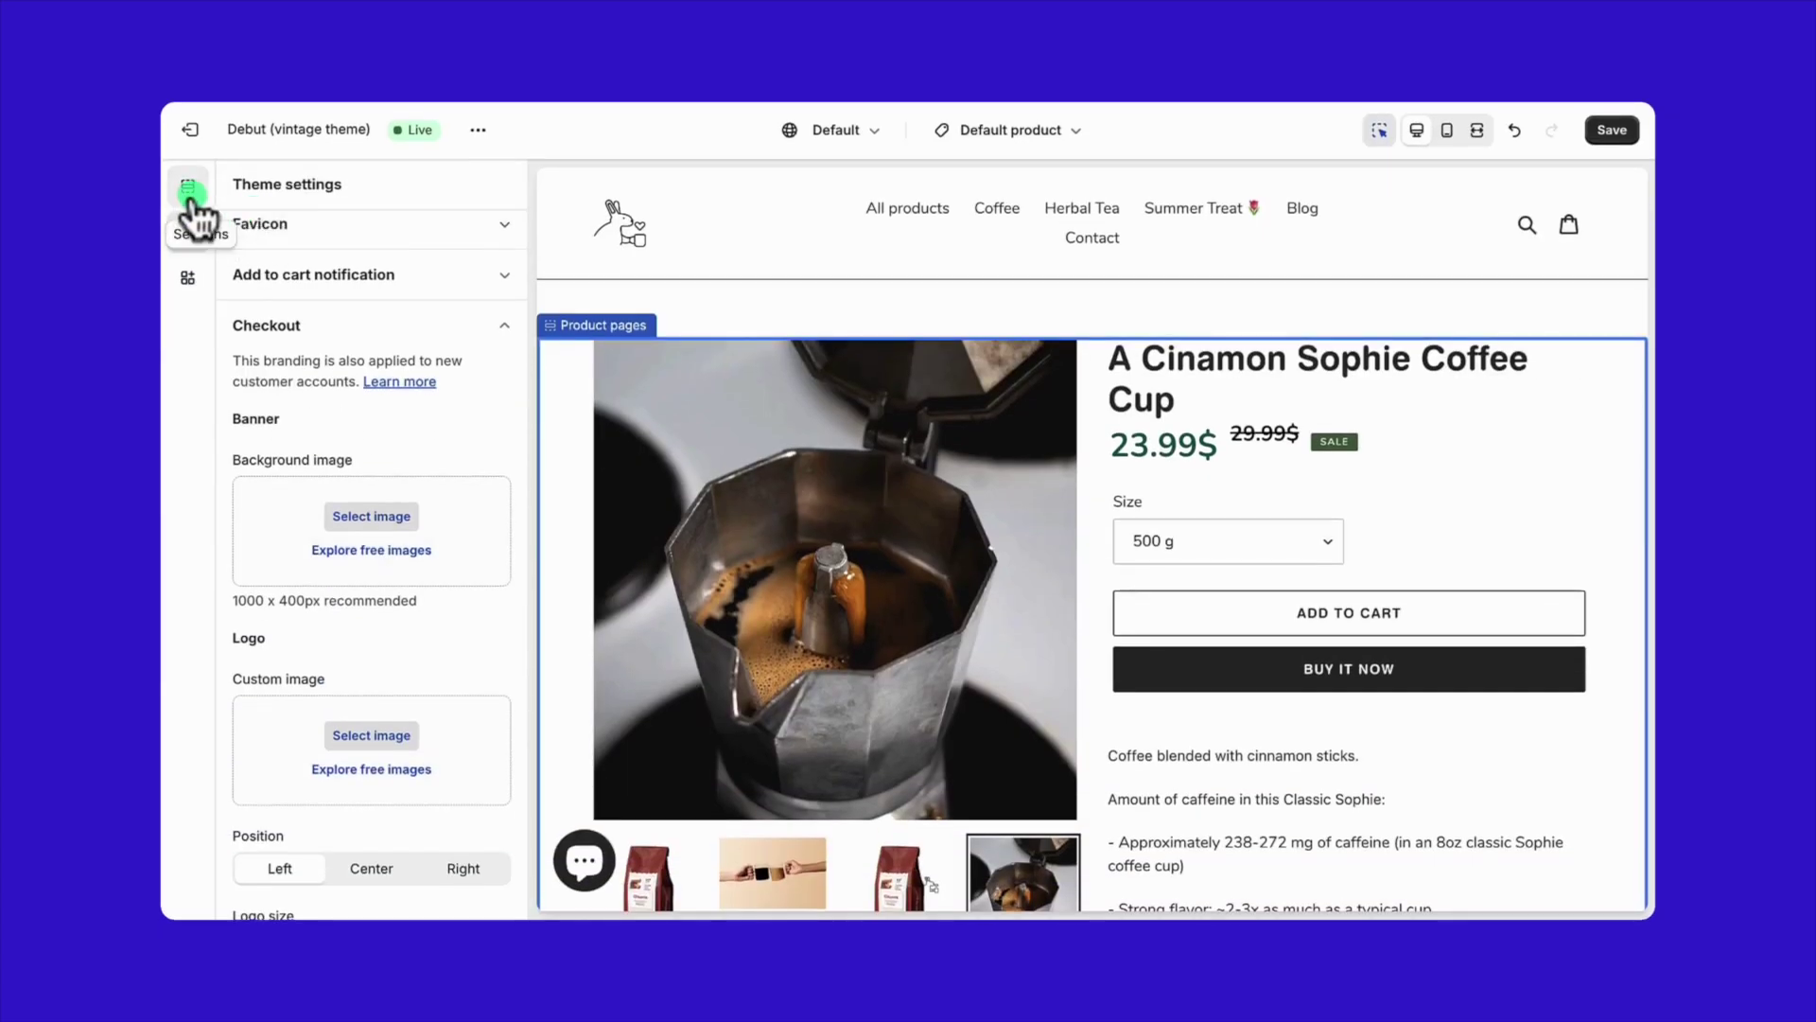
# - Show the product template sections, then go to Discounts and start a new discount
pyautogui.click(188, 191)
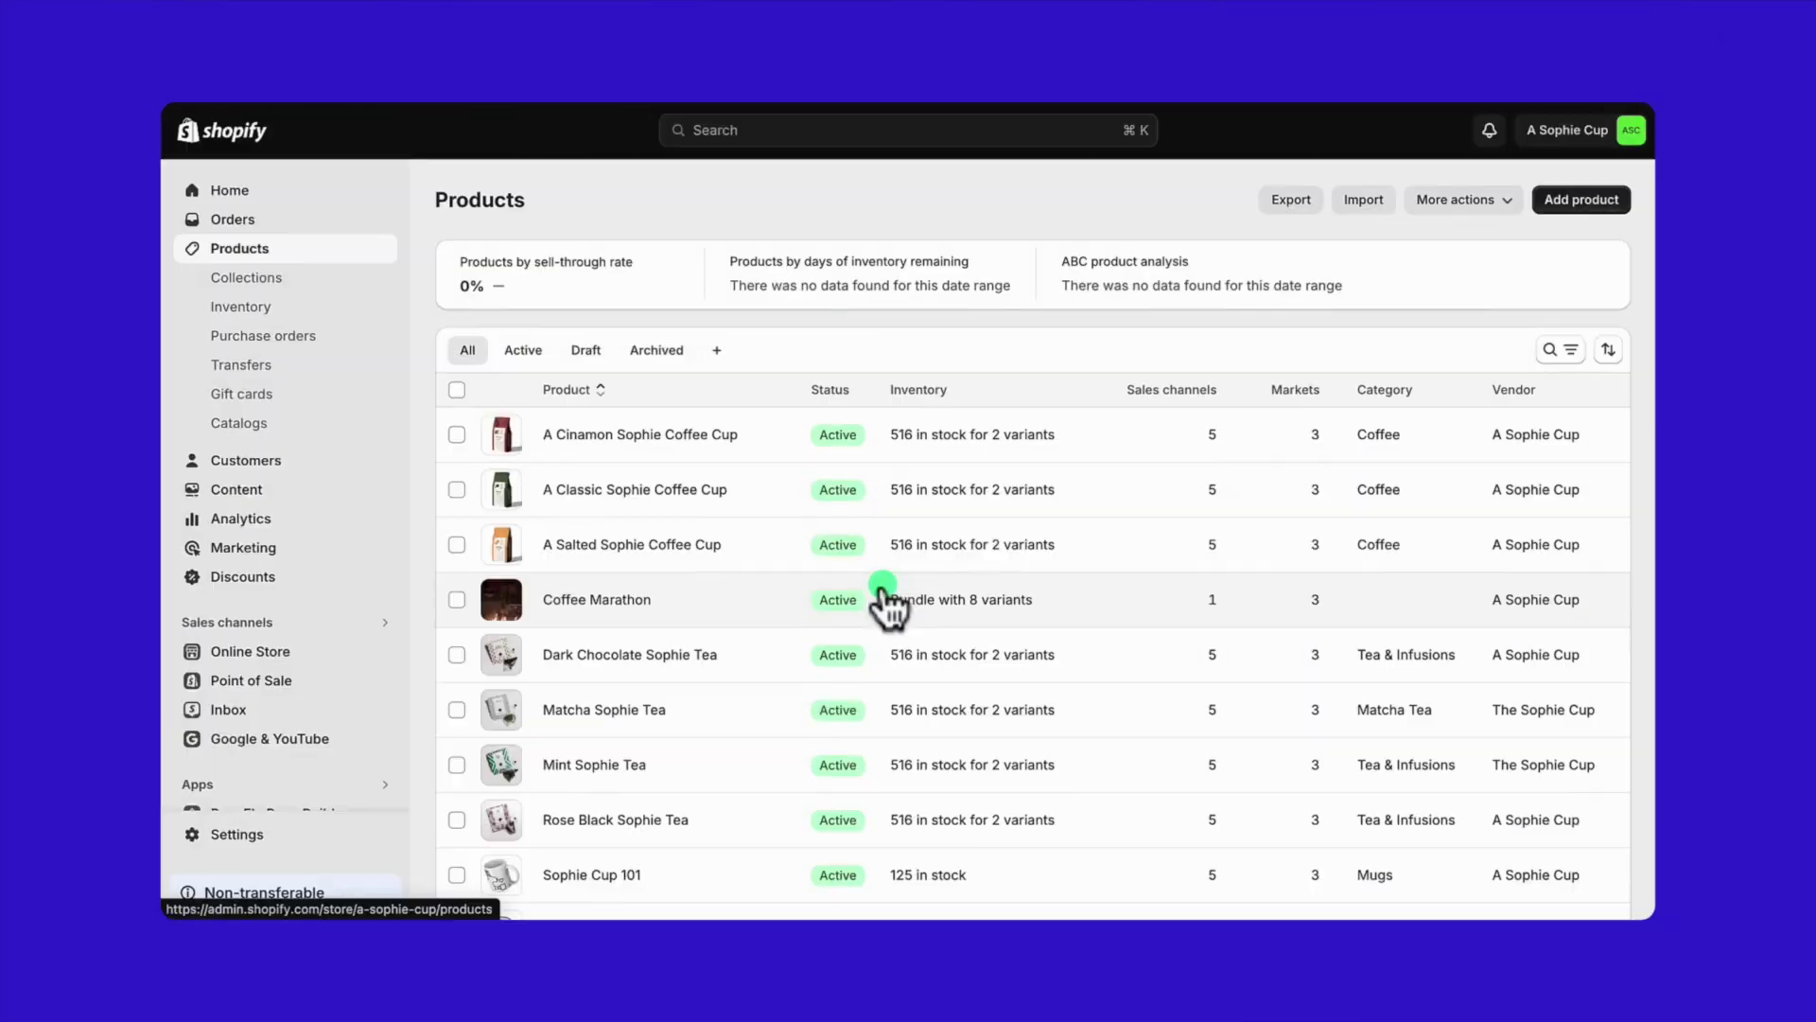
pyautogui.click(242, 576)
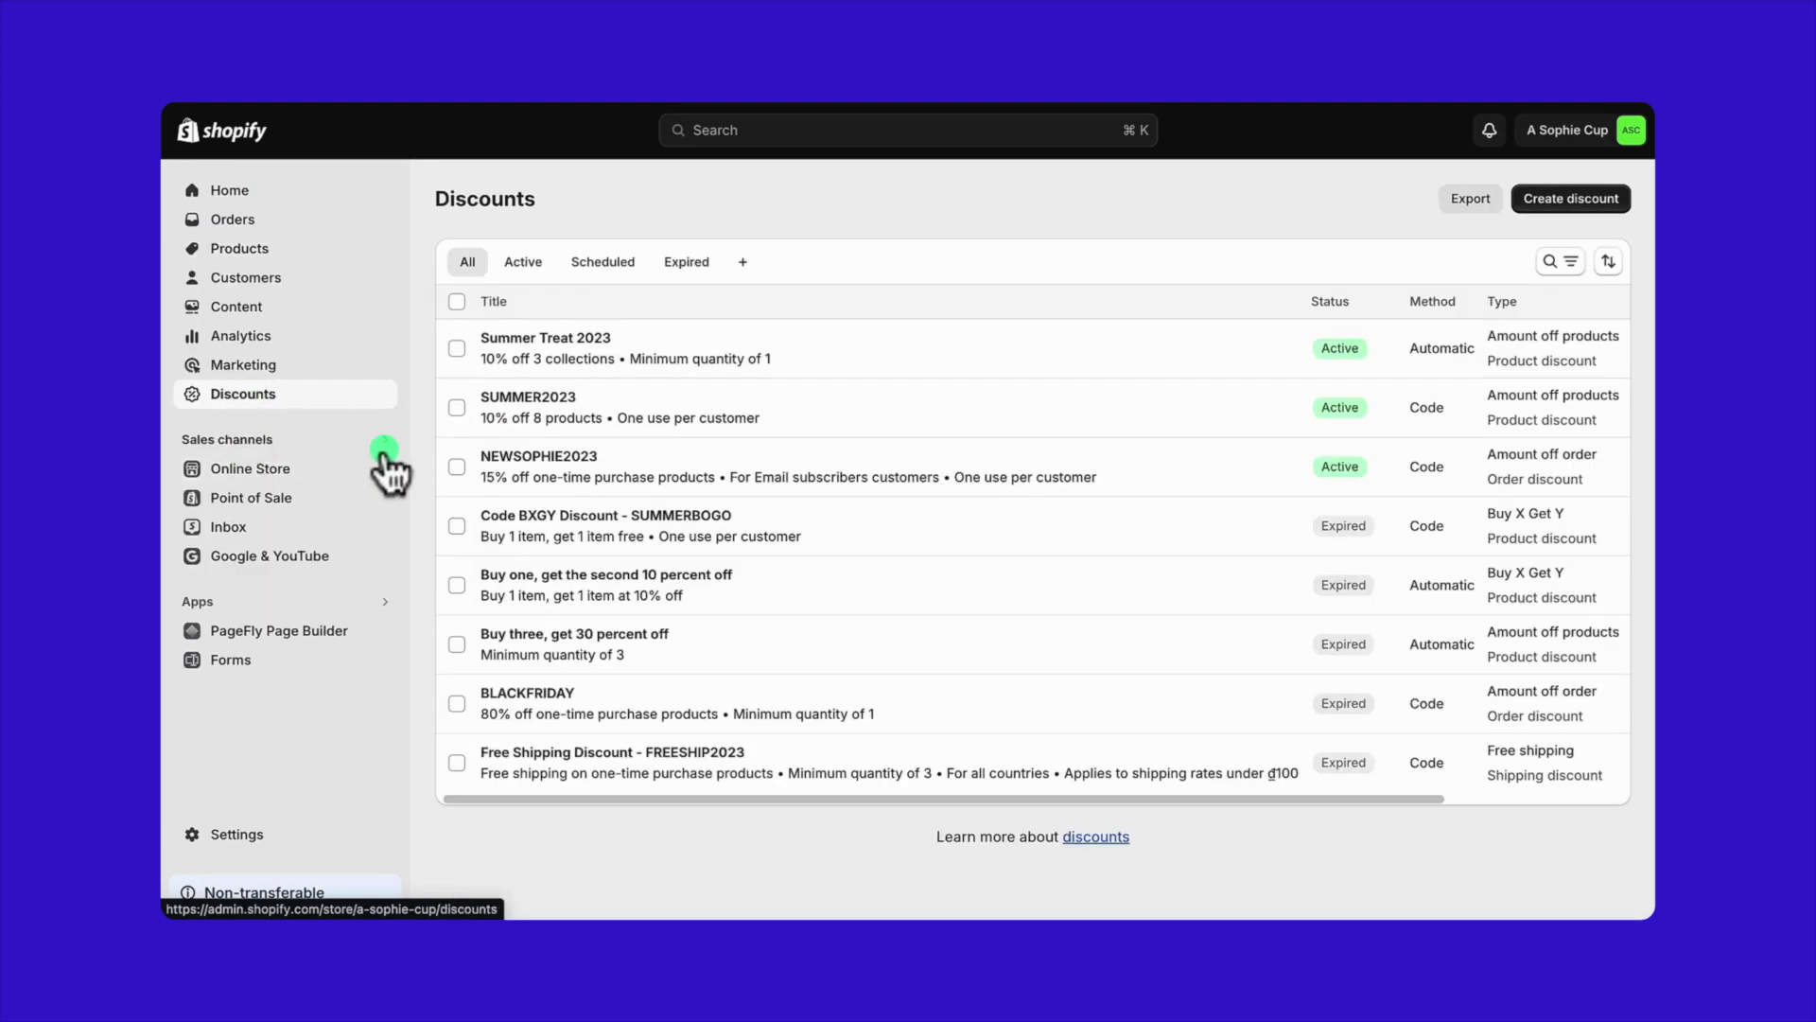
pyautogui.click(1554, 206)
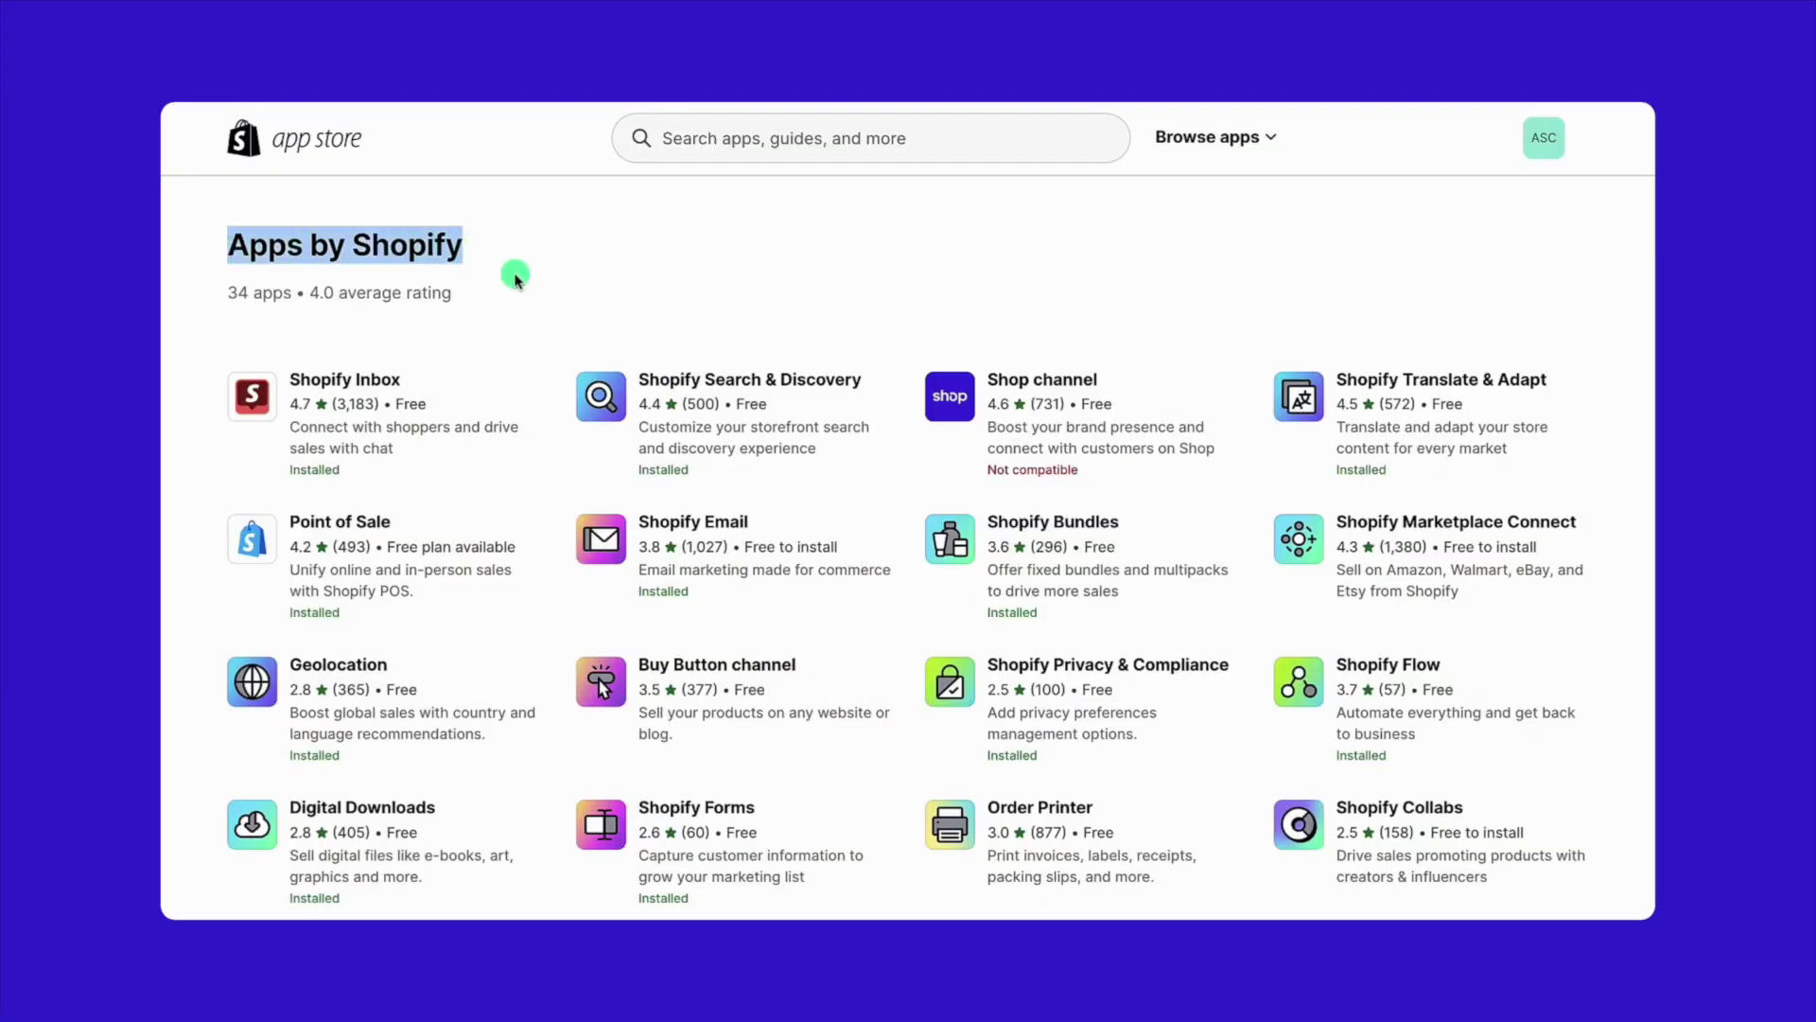
# - Open the free Translate & Adapt listing from Apps by Shopify and select the comment box
pyautogui.click(516, 275)
pyautogui.scroll(-2, 405, 375)
pyautogui.click(393, 284)
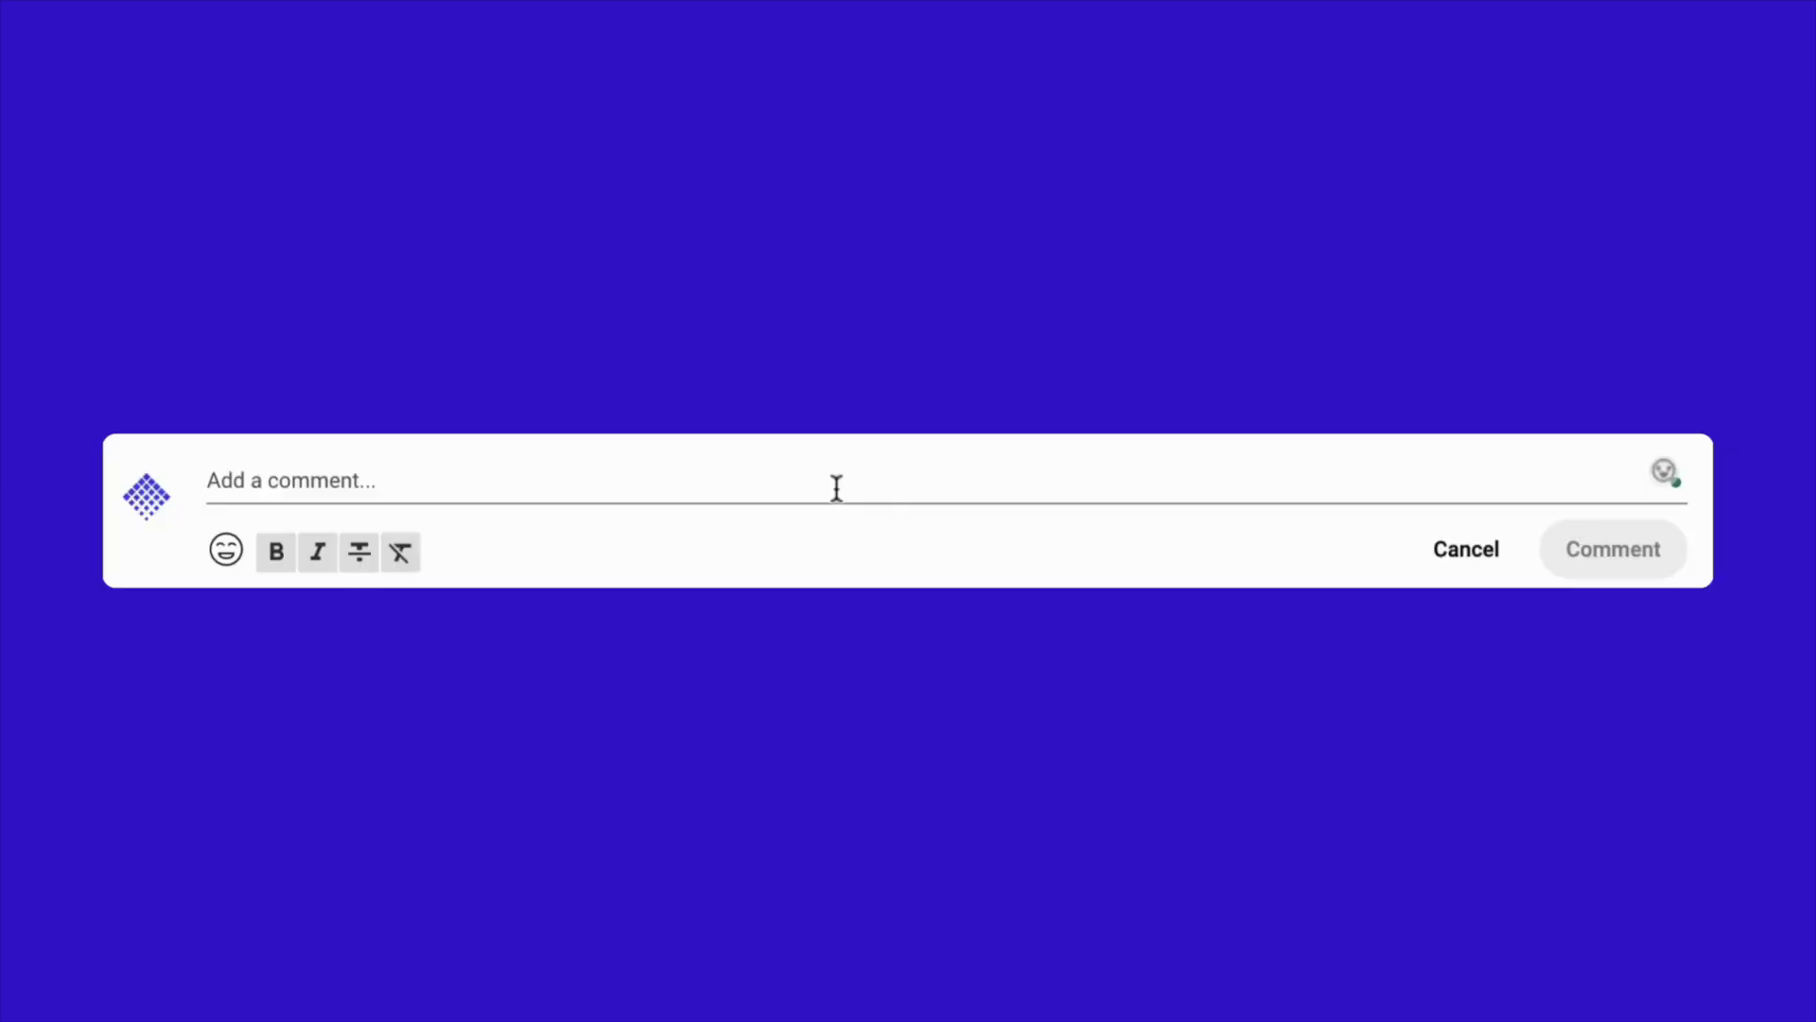
pyautogui.click(836, 486)
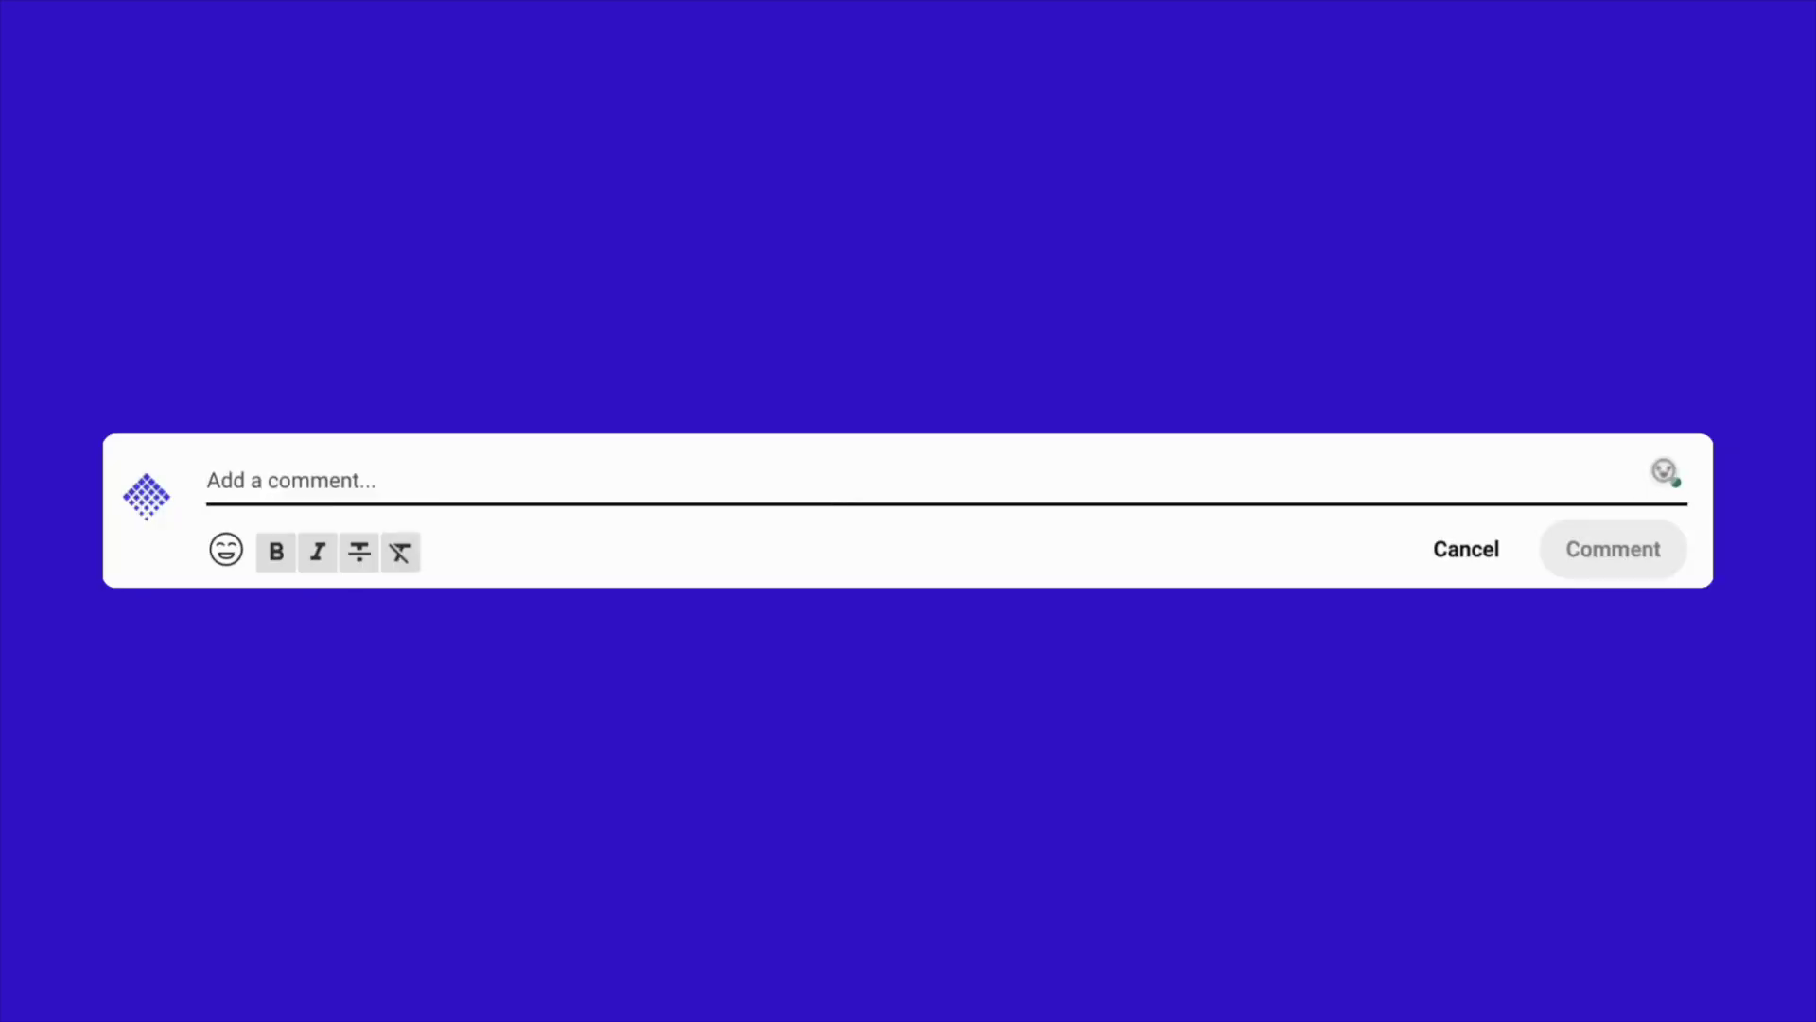
# - Write "Let's talk!" in the comment box and add a waving-hand emoji
pyautogui.write("Let's talk!")
pyautogui.click(244, 551)
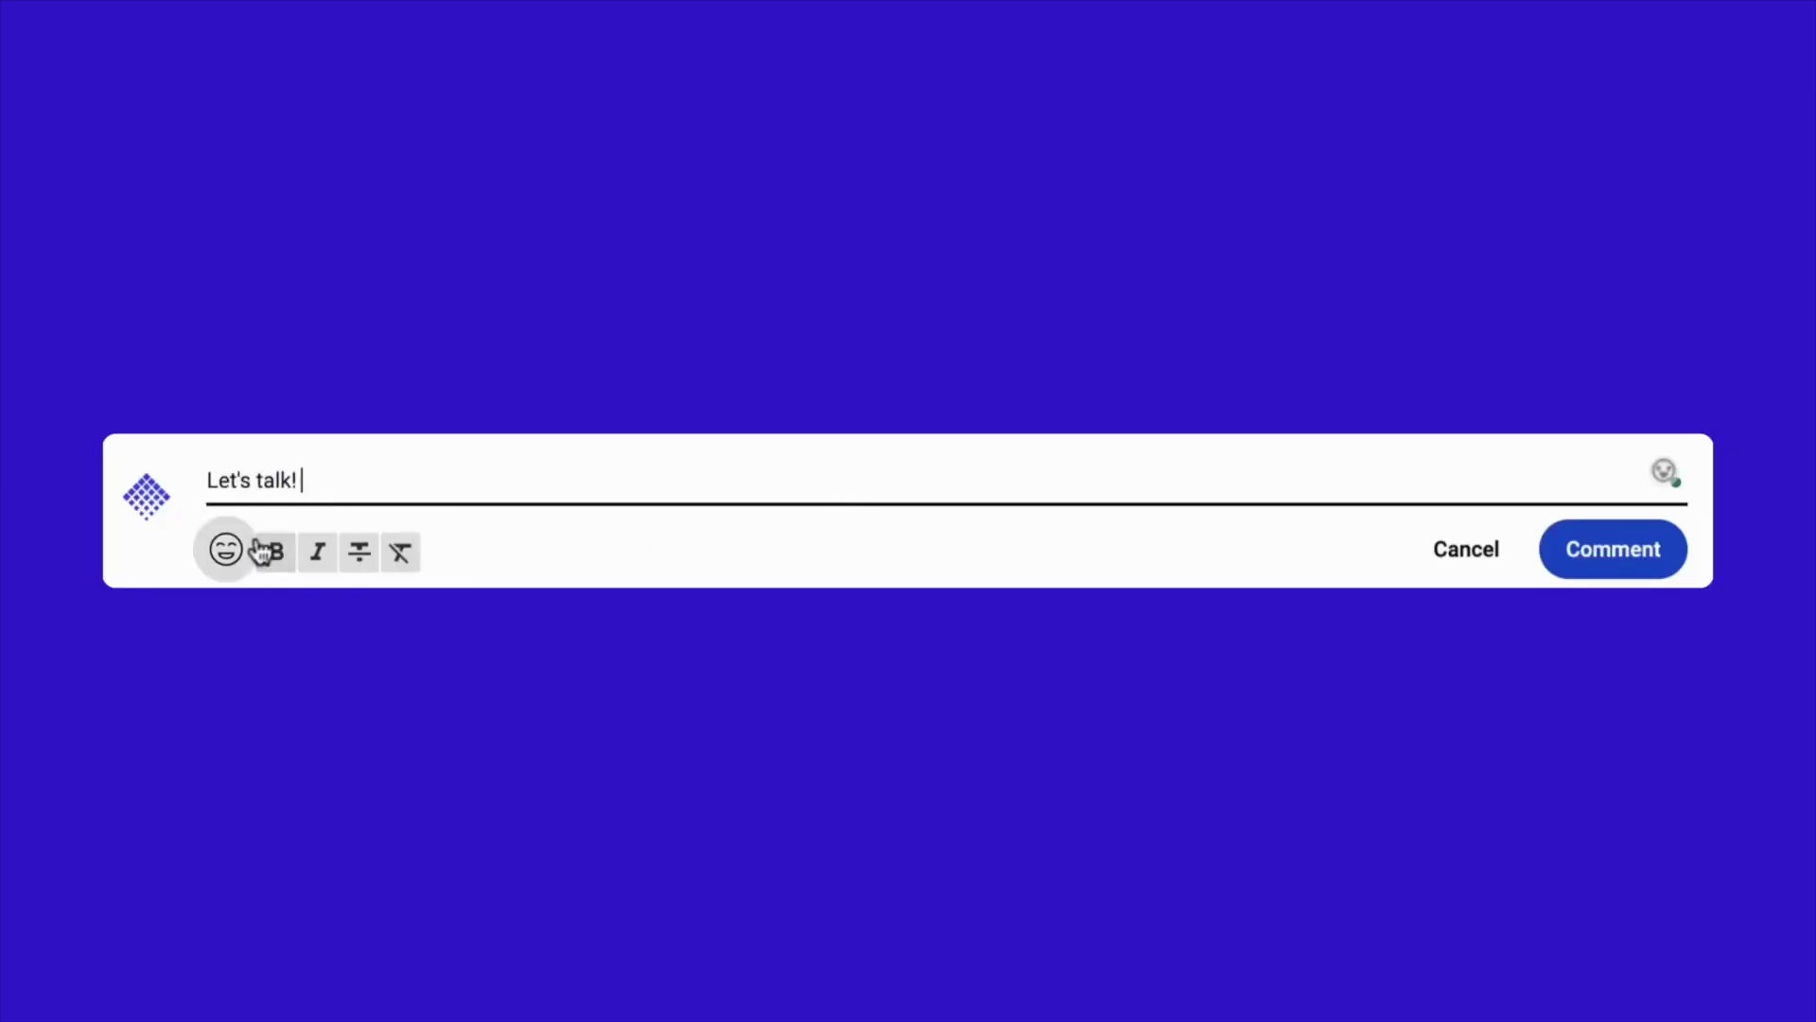